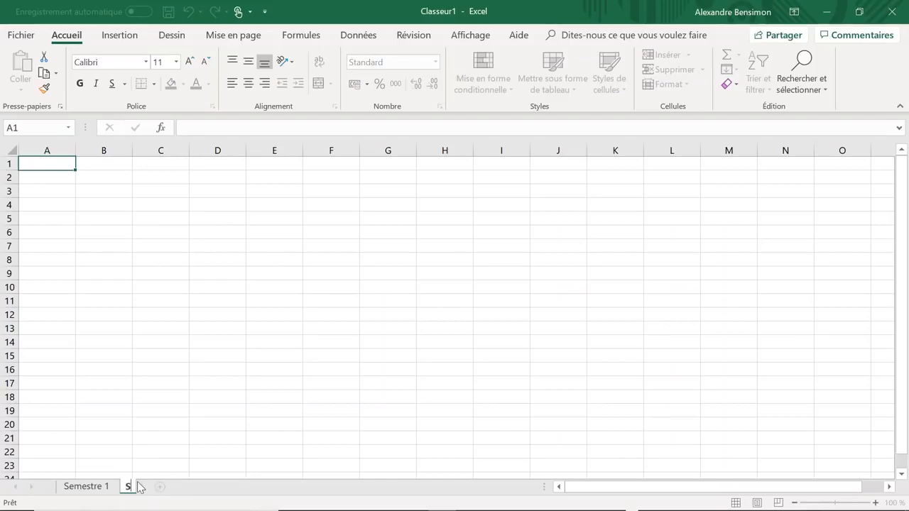
Name the second worksheet Semestre 2 and return to the Semestre 1 sheet.
{"action": "type", "text": "2"}
{"action": "left_click", "coordinate": [93, 488]}
{"action": "left_click", "coordinate": [213, 218]}
{"action": "left_click", "coordinate": [156, 214]}
{"action": "left_click_drag", "start_coordinate": [156, 215], "coordinate": [144, 407]}
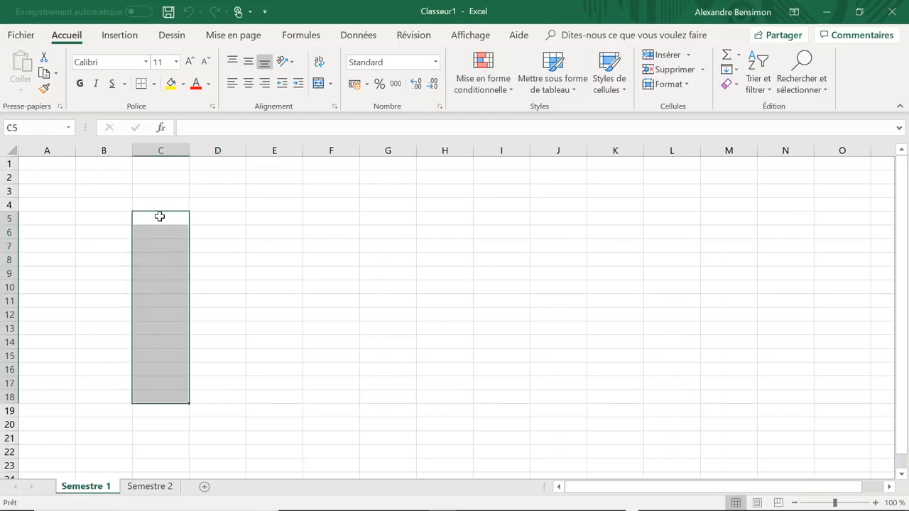
{"action": "left_click_drag", "start_coordinate": [178, 218], "coordinate": [362, 233]}
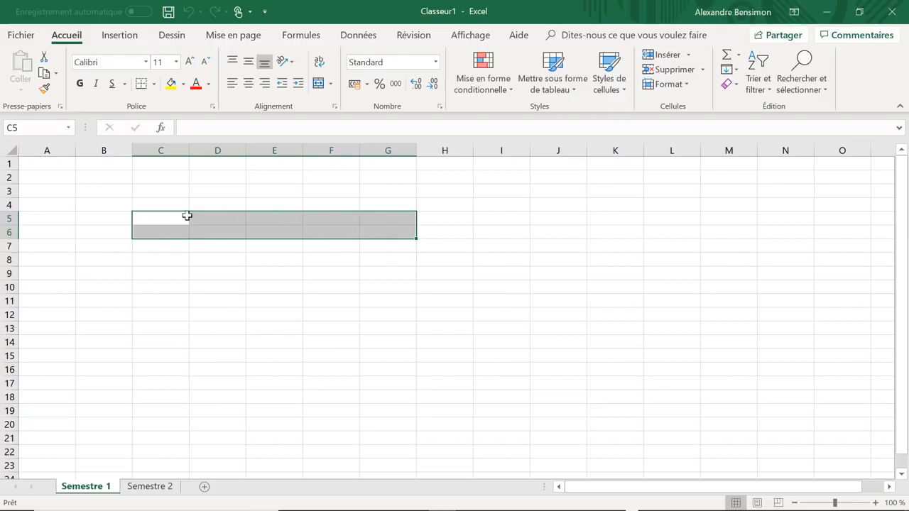
{"action": "left_click", "coordinate": [162, 219]}
{"action": "double_click", "coordinate": [159, 220]}
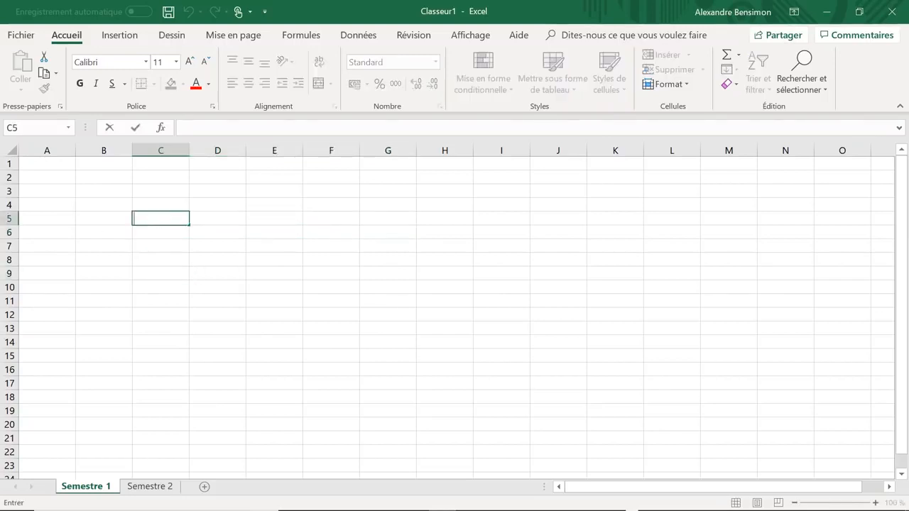
{"action": "left_click", "coordinate": [182, 248]}
{"action": "double_click", "coordinate": [155, 219]}
{"action": "key", "text": "Escape"}
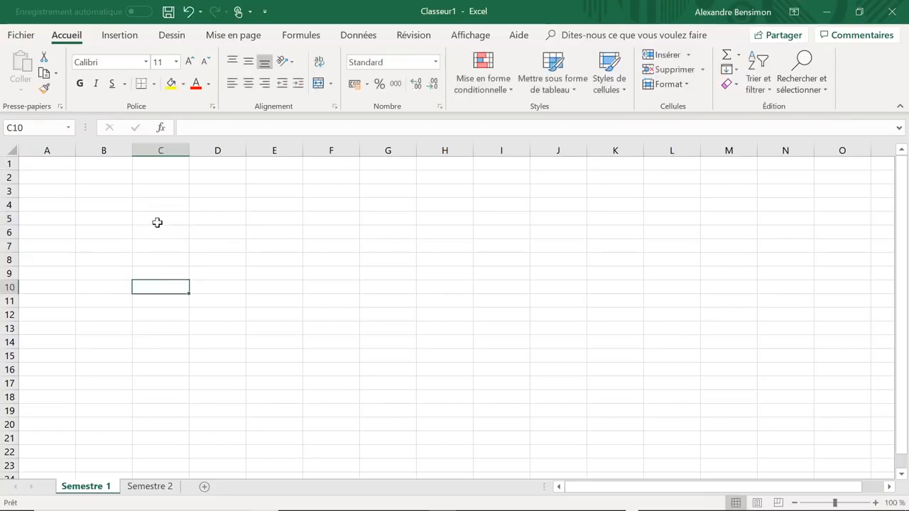
Enter the header Matières in cell C5 and the first subject Français in C6.
{"action": "double_click", "coordinate": [152, 218]}
{"action": "type", "text": "Matière"}
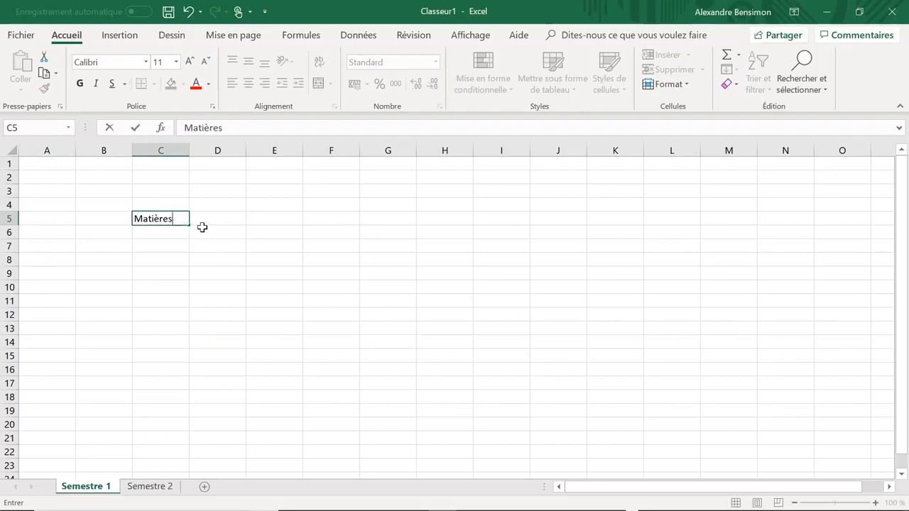
{"action": "type", "text": "s"}
{"action": "left_click", "coordinate": [158, 235]}
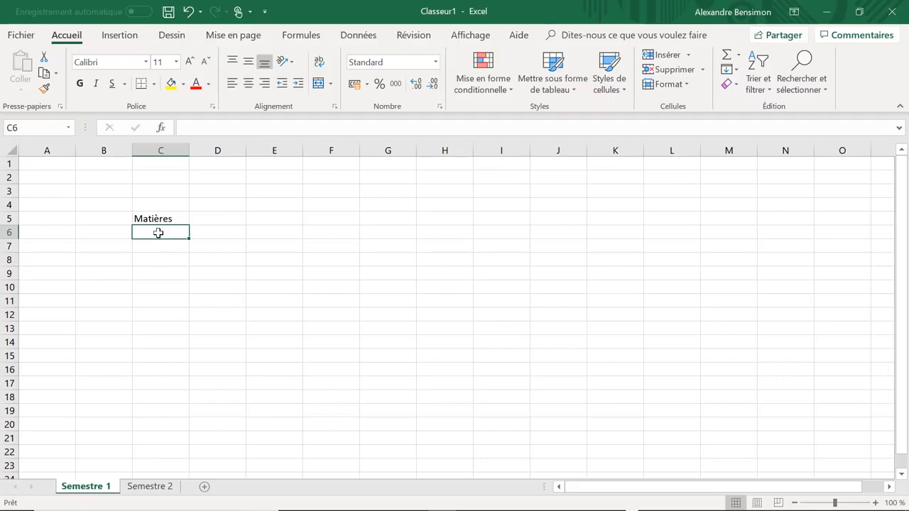
{"action": "type", "text": "Français"}
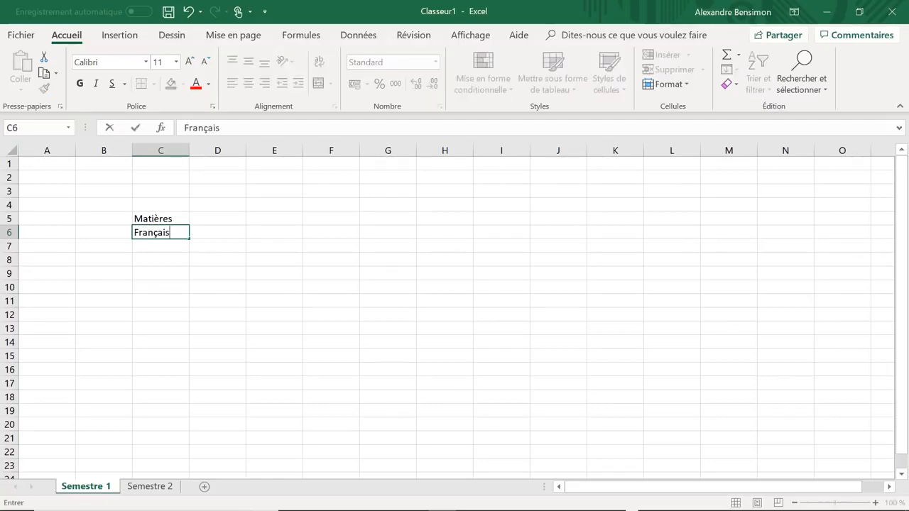
{"action": "key", "text": "Return"}
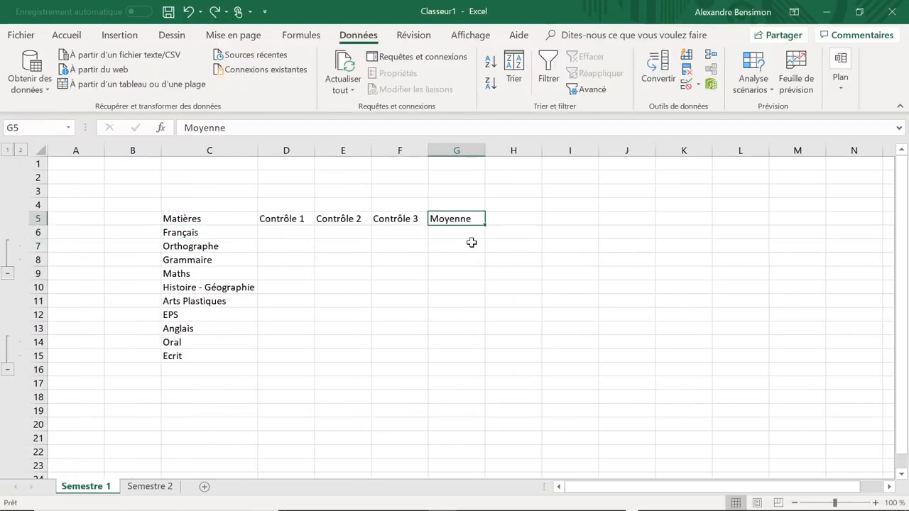
{"action": "left_click", "coordinate": [304, 234]}
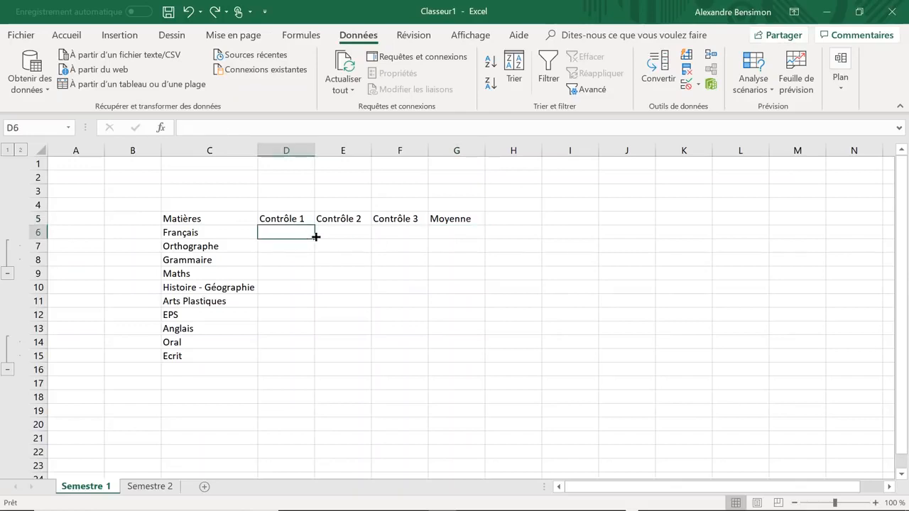
{"action": "left_click", "coordinate": [331, 238]}
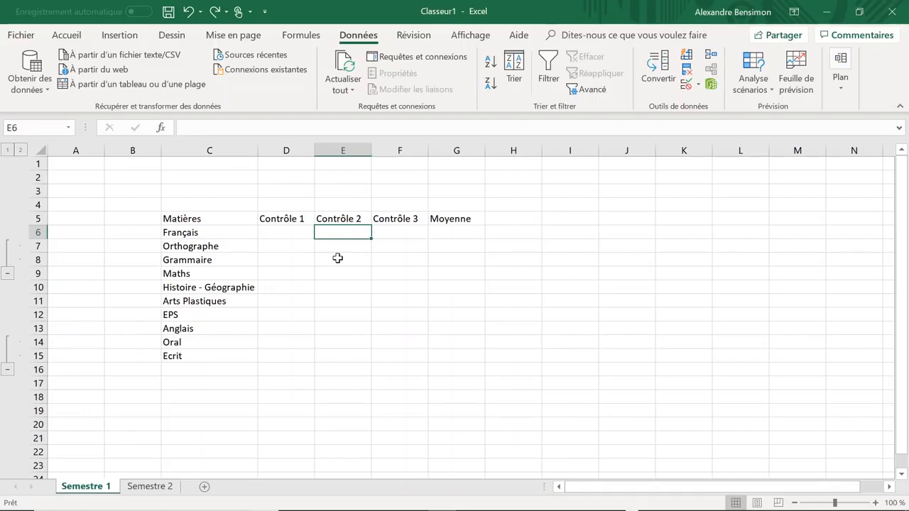
{"action": "key", "text": "Left"}
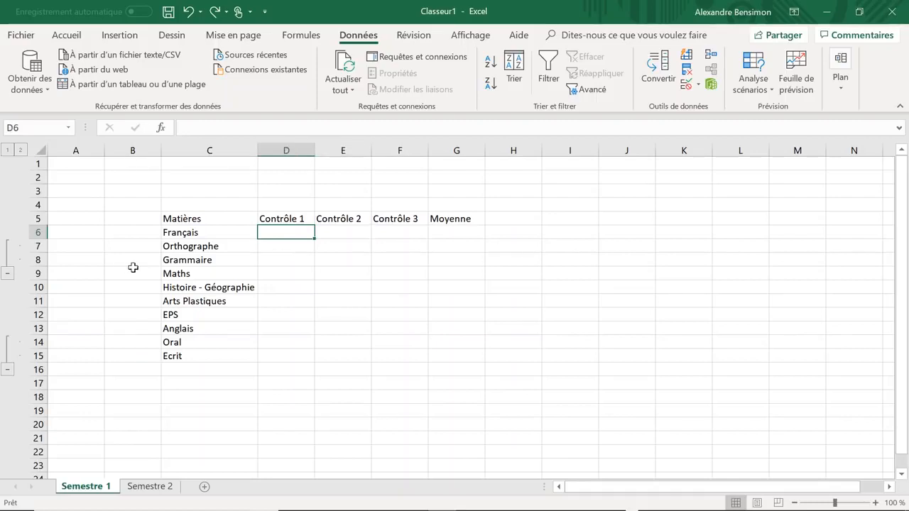
Delete the entire Français row, row 6, from the grade table.
{"action": "left_click", "coordinate": [34, 226]}
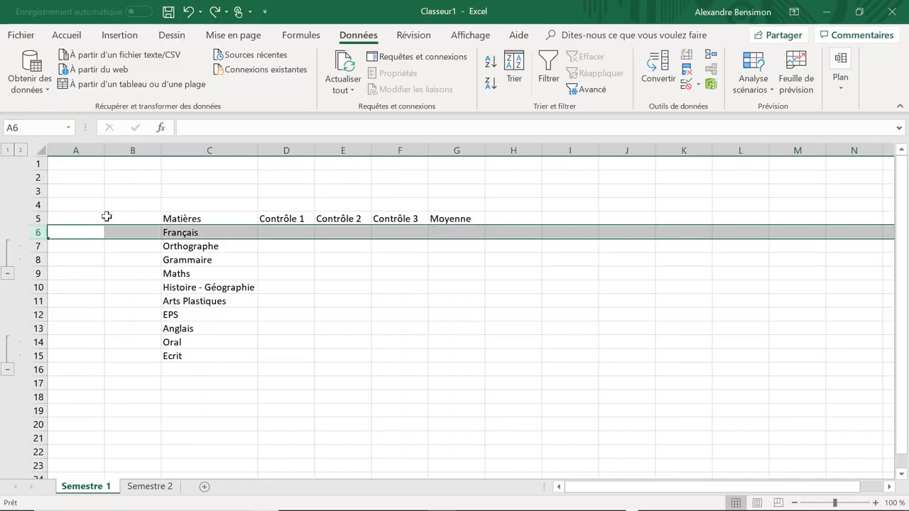
{"action": "left_click", "coordinate": [75, 37]}
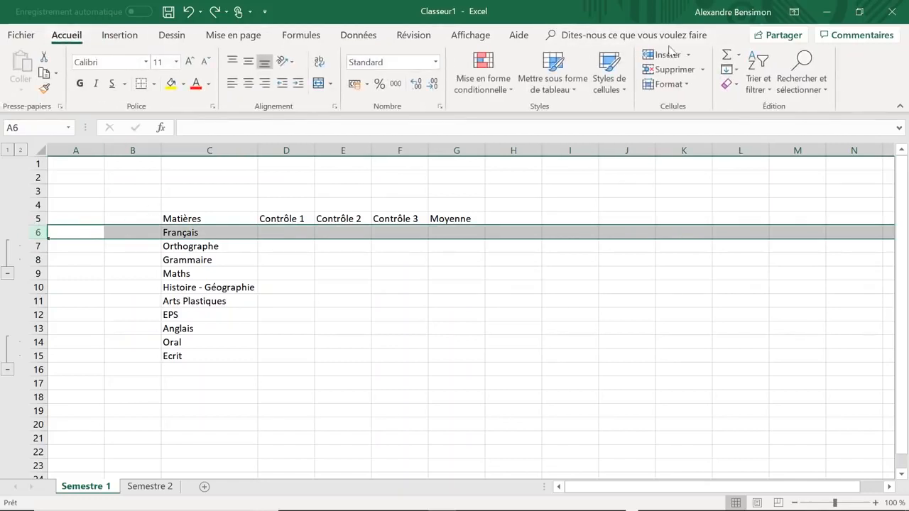
{"action": "left_click", "coordinate": [668, 70]}
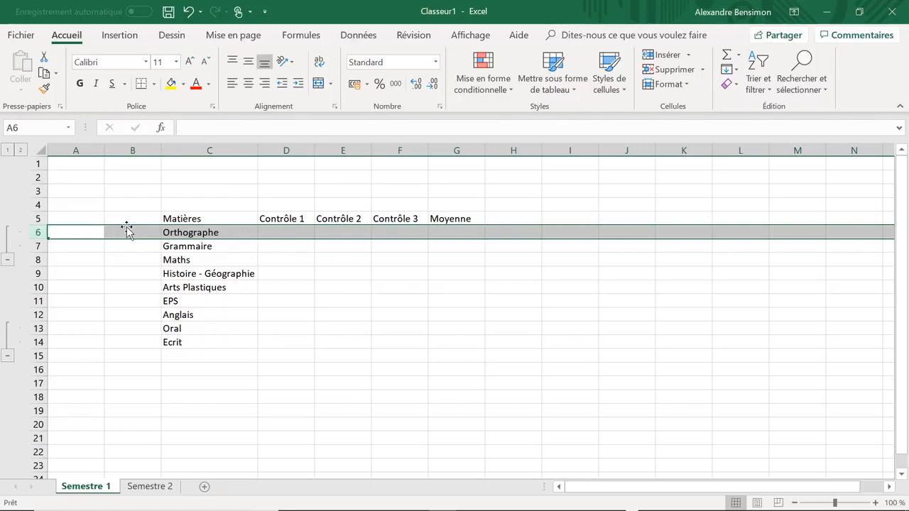
Merge and centre cells B6:B7 beside Orthographe and Grammaire, and enter Français in the merged cell.
{"action": "left_click_drag", "start_coordinate": [126, 227], "coordinate": [131, 239]}
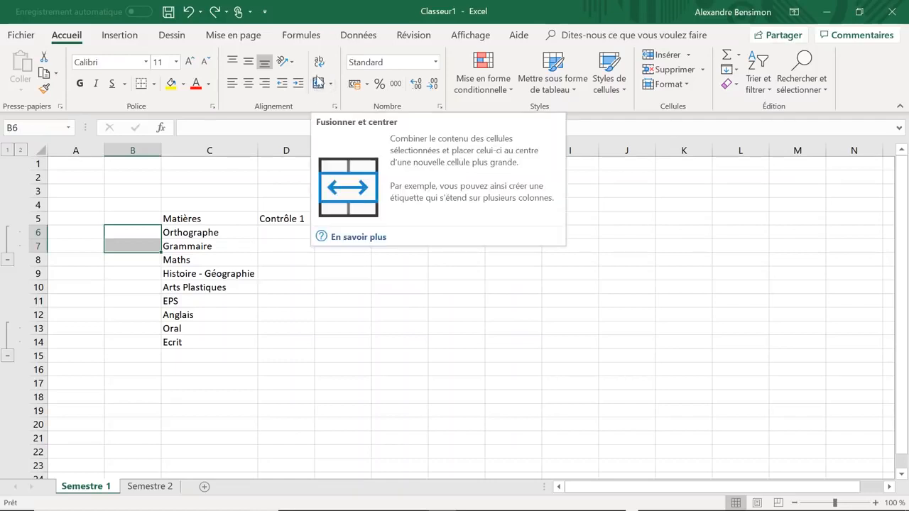
{"action": "left_click", "coordinate": [318, 84]}
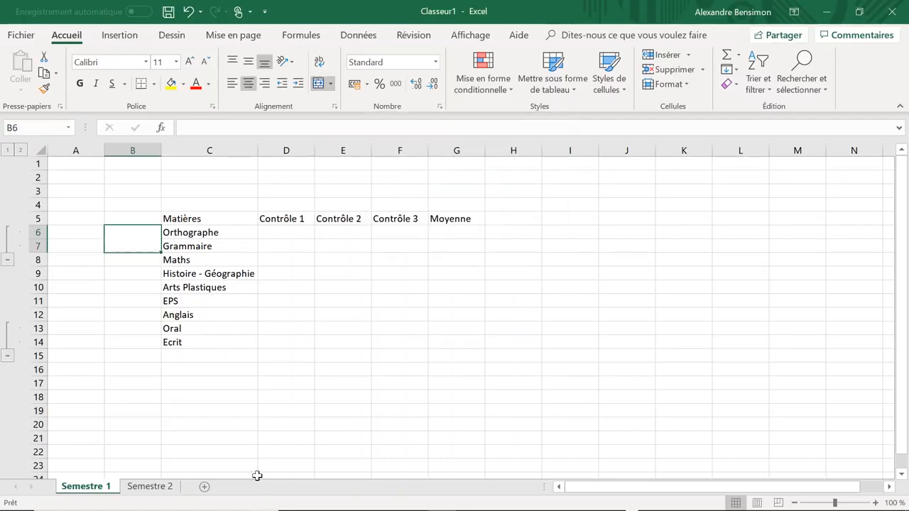
{"action": "type", "text": "Français"}
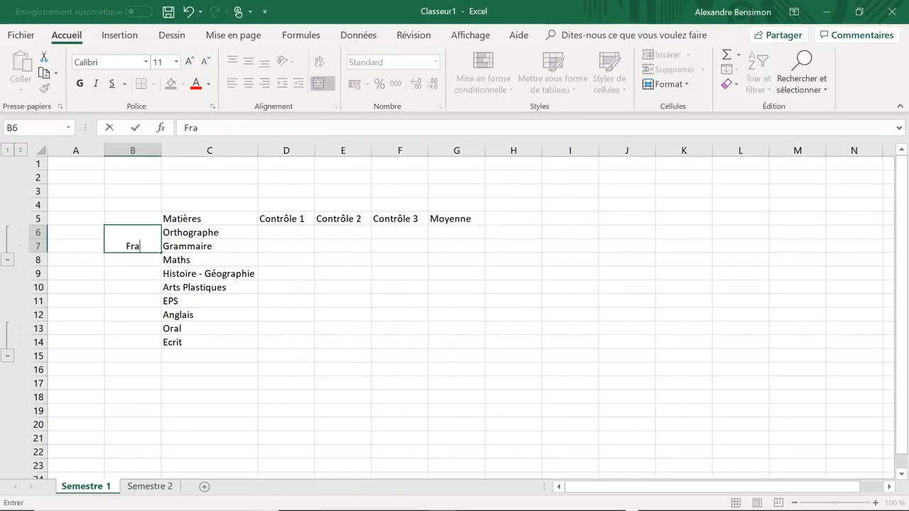
{"action": "key", "text": "ctrl+Return"}
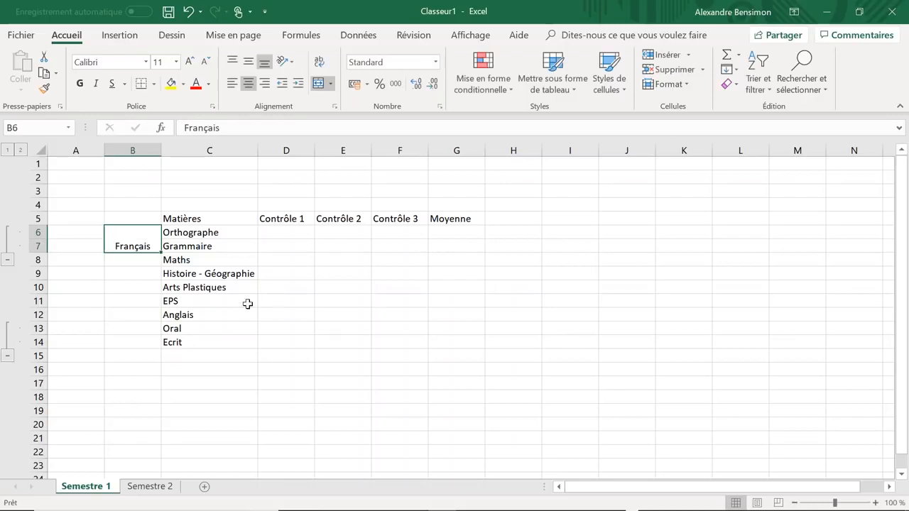
Align the Français label vertically to the middle of its merged cell.
{"action": "left_click", "coordinate": [232, 62]}
{"action": "left_click", "coordinate": [248, 62]}
{"action": "left_click", "coordinate": [281, 260]}
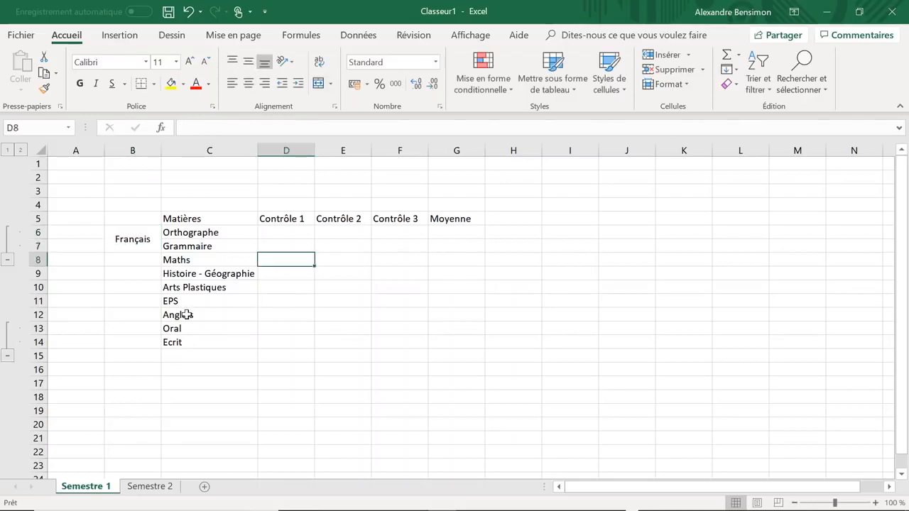
Replace the Anglais row with a merged Anglais label beside Oral and Ecrit, and merge and centre the Matières header across B5:C5.
{"action": "left_click", "coordinate": [185, 314]}
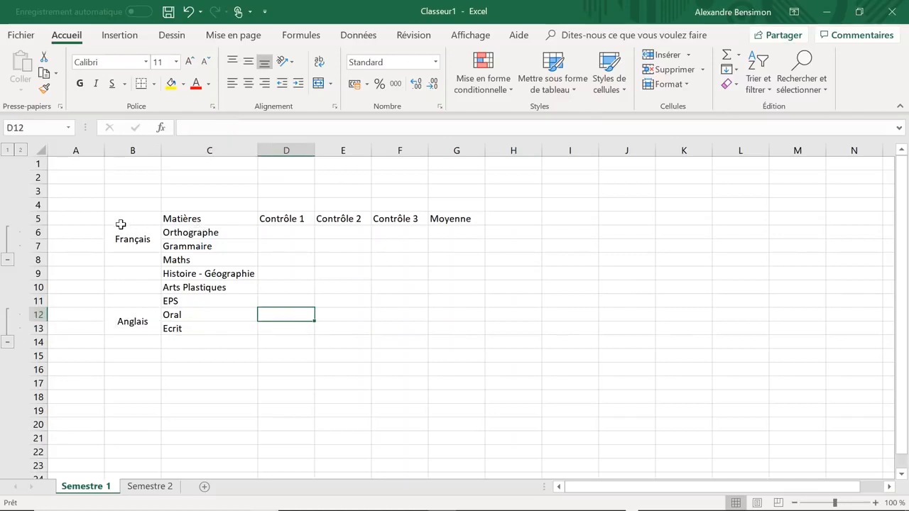
{"action": "left_click_drag", "start_coordinate": [130, 217], "coordinate": [209, 219]}
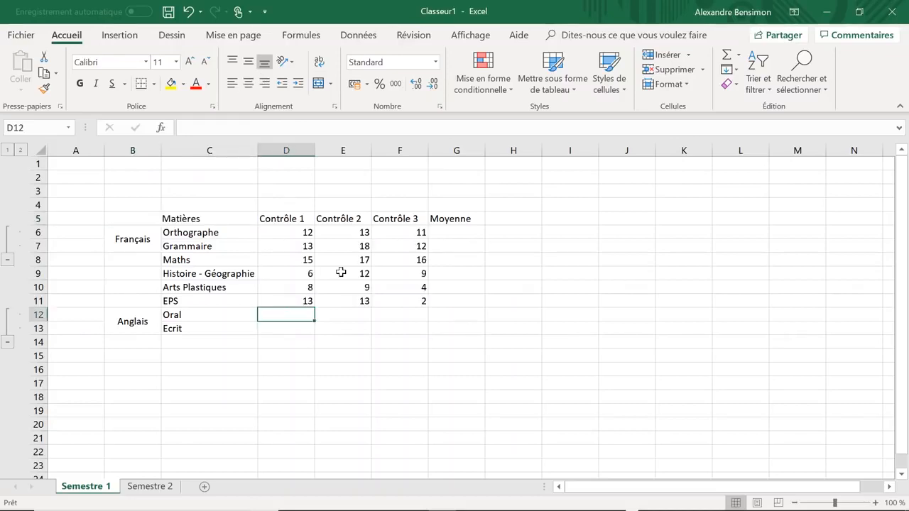
Enter the Anglais grades for the three tests: 12, 9 and 8 for Oral, and 16, 14 and 11 for Ecrit.
{"action": "type", "text": "12"}
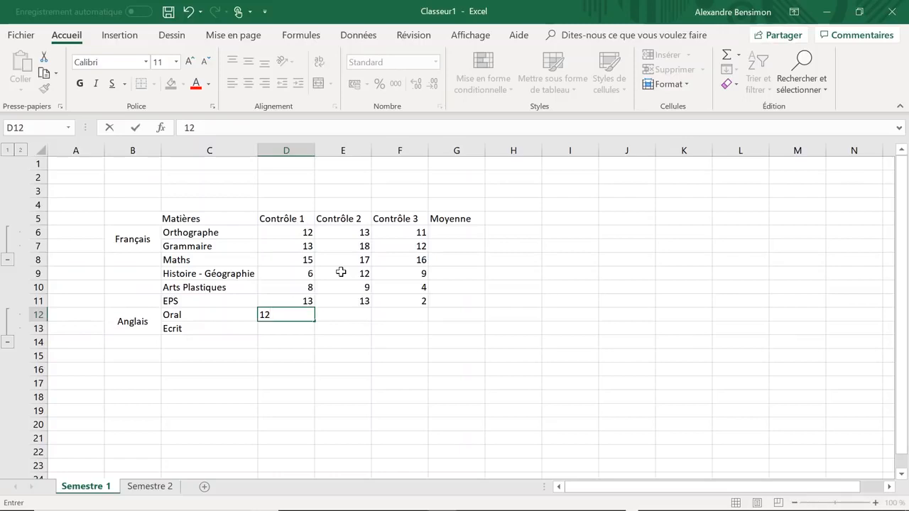
{"action": "key", "text": "Return"}
{"action": "type", "text": "16"}
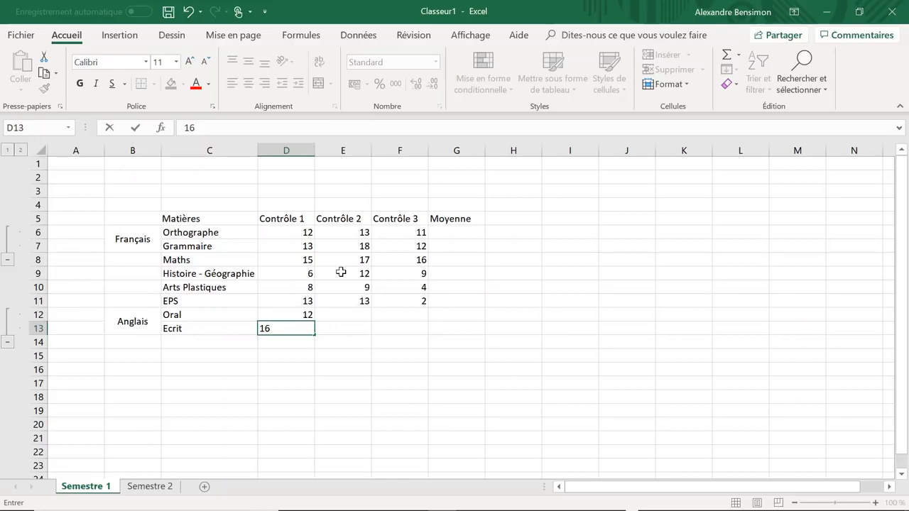
{"action": "key", "text": "Tab"}
{"action": "type", "text": "14"}
{"action": "key", "text": "Tab"}
{"action": "type", "text": "11"}
{"action": "key", "text": "Tab"}
{"action": "key", "text": "Up"}
{"action": "key", "text": "Left"}
{"action": "key", "text": "Left"}
{"action": "type", "text": "9\t8"}
{"action": "left_click", "coordinate": [458, 244]}
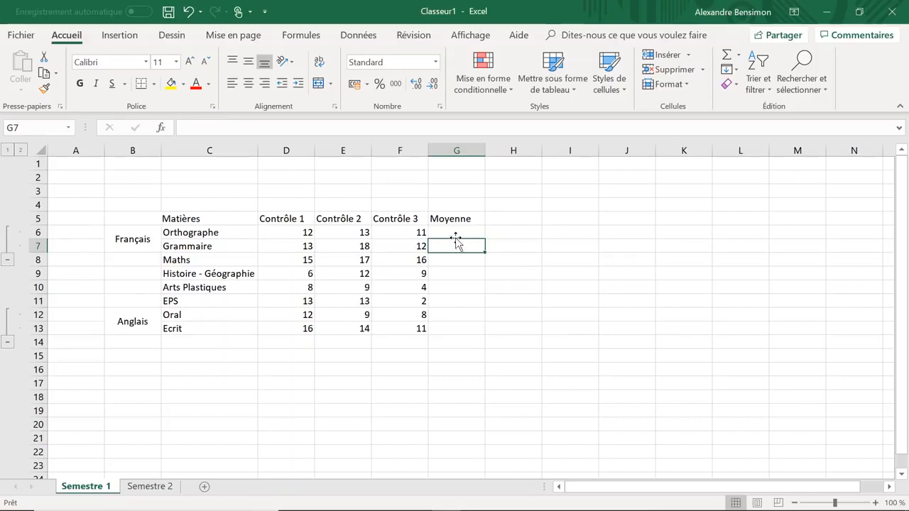
Calculate the Orthographe average in G6 with the formula =MOYENNE(D6:F6).
{"action": "left_click", "coordinate": [456, 231]}
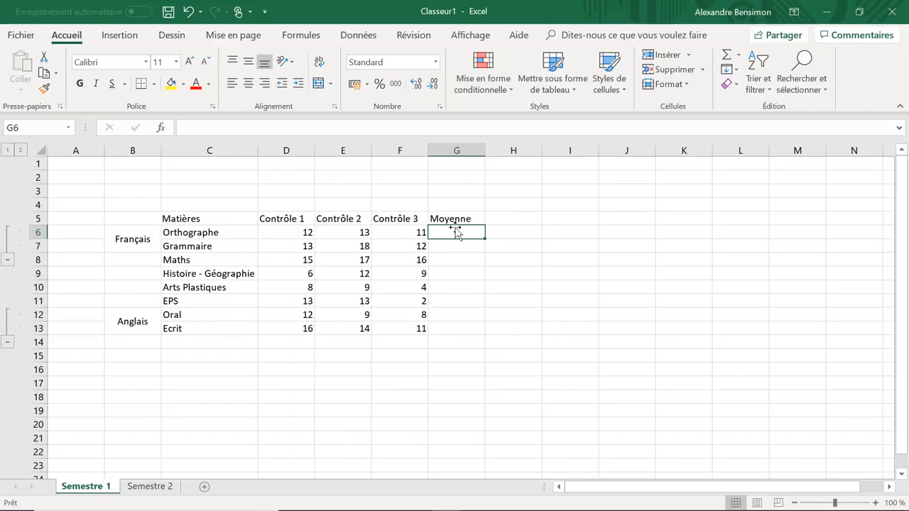
{"action": "type", "text": "="}
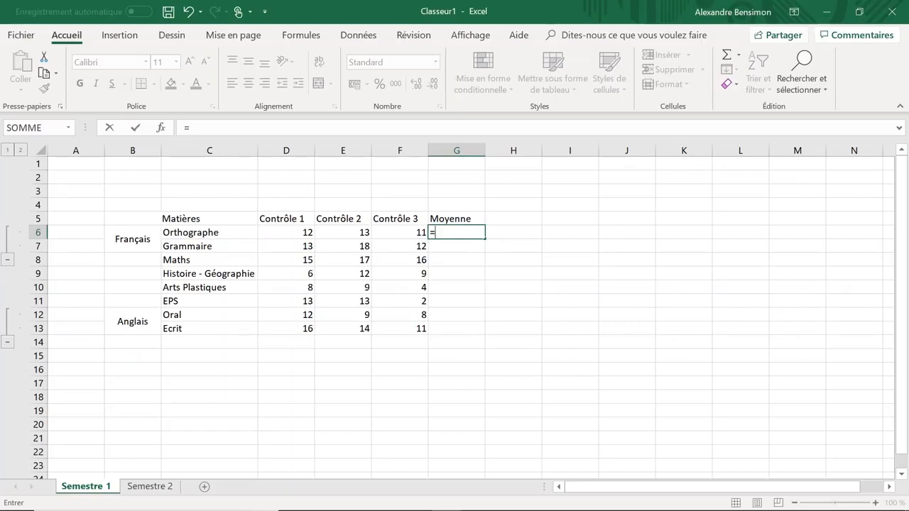
{"action": "type", "text": "moyenn"}
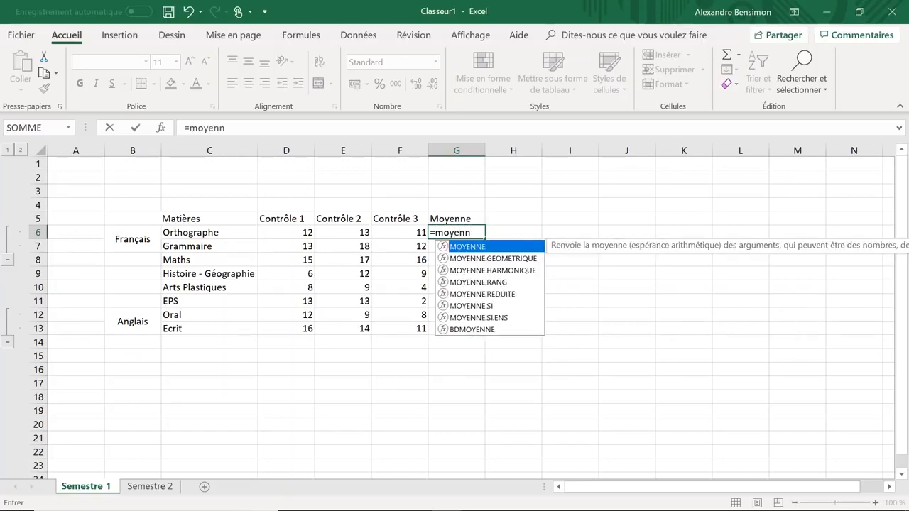
{"action": "left_click", "coordinate": [482, 270]}
{"action": "left_click", "coordinate": [480, 247]}
{"action": "key", "text": "BackSpace"}
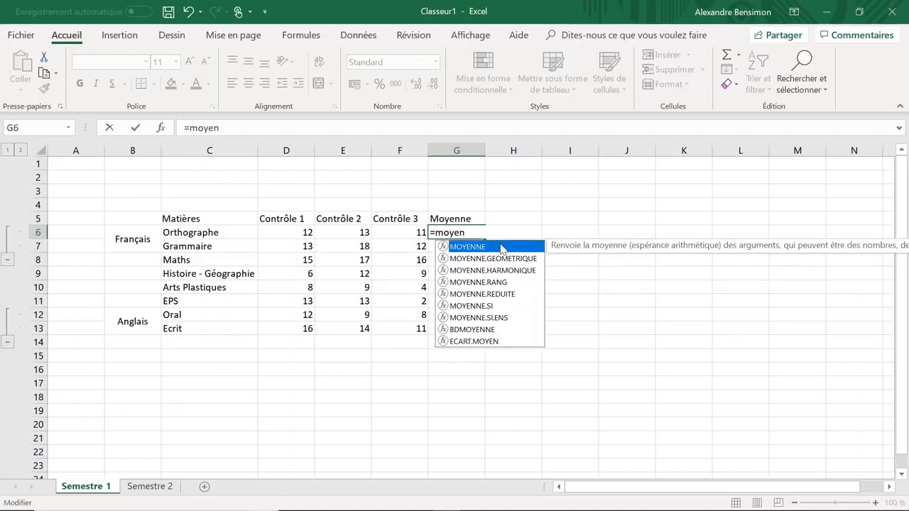
{"action": "key", "text": "Tab"}
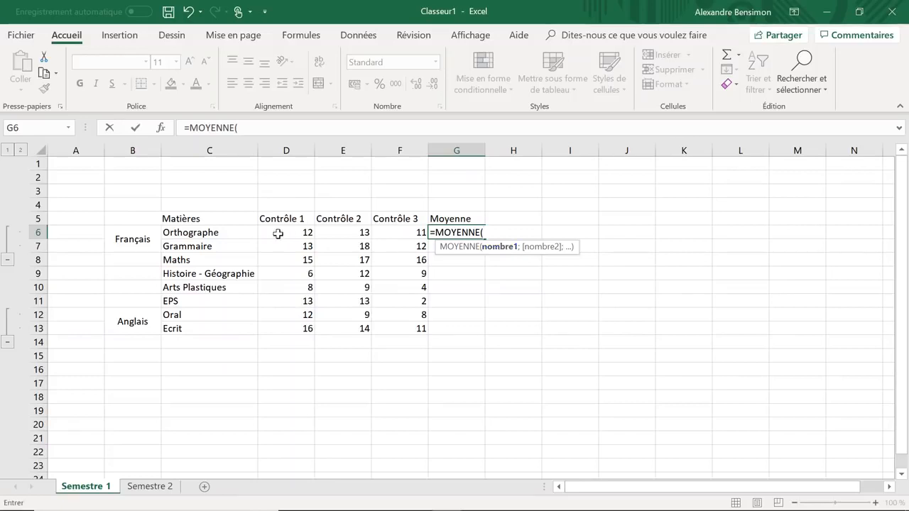
{"action": "left_click_drag", "start_coordinate": [277, 234], "coordinate": [403, 240]}
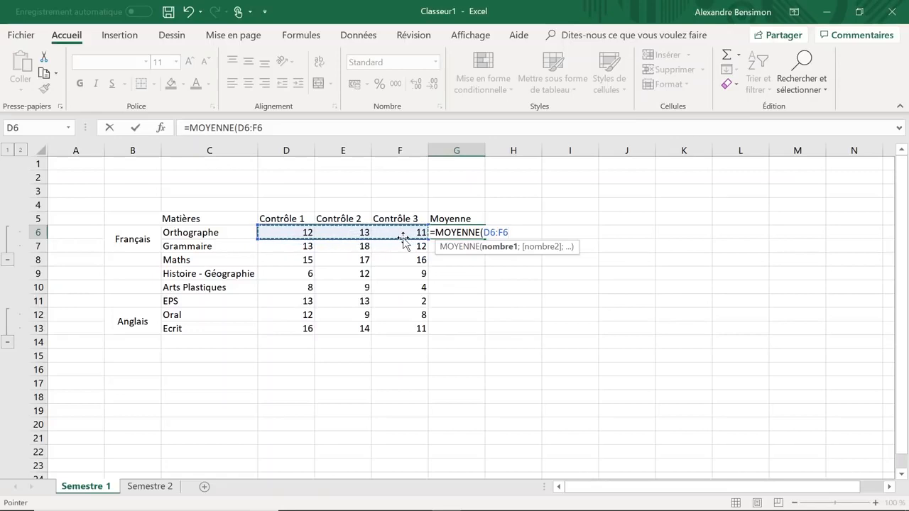
{"action": "key", "text": "Return"}
Fill the average formula from G6 down to G13, and clear the copies from G7:G13 again.
{"action": "left_click", "coordinate": [458, 235]}
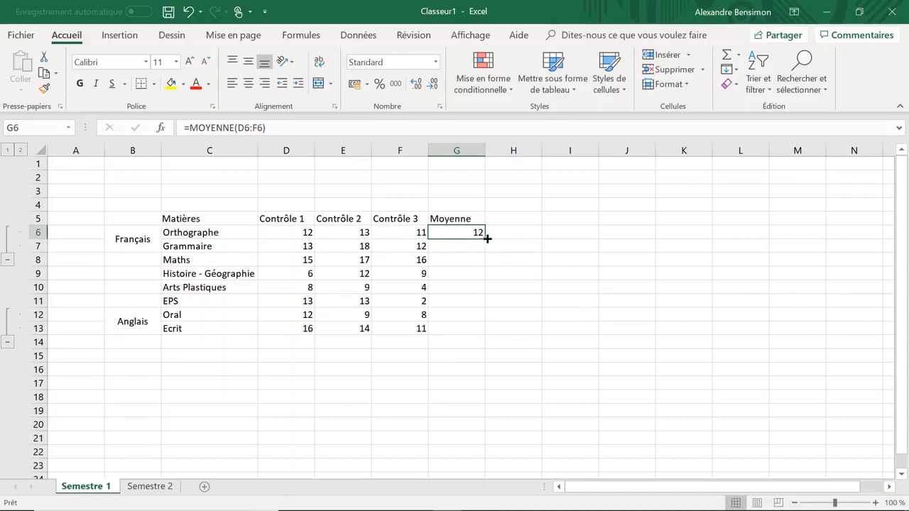
{"action": "left_click_drag", "start_coordinate": [483, 239], "coordinate": [476, 336]}
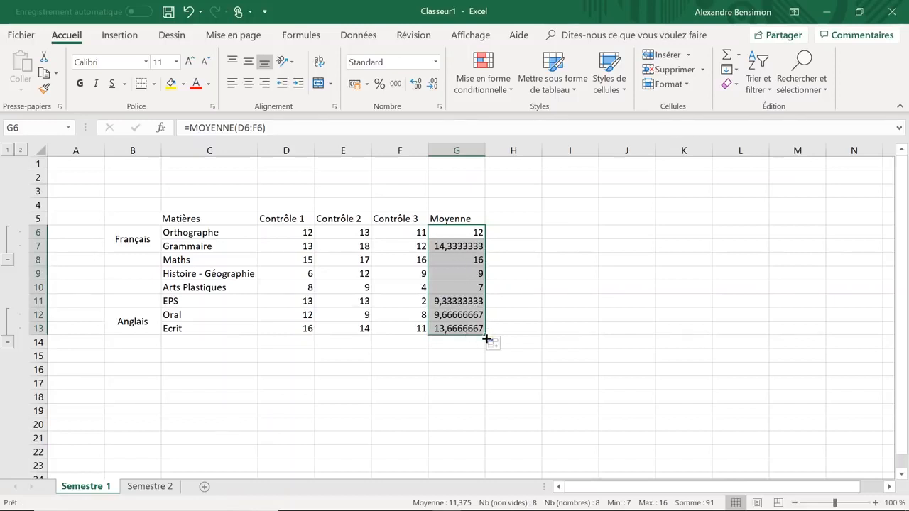
{"action": "left_click_drag", "start_coordinate": [486, 338], "coordinate": [483, 239]}
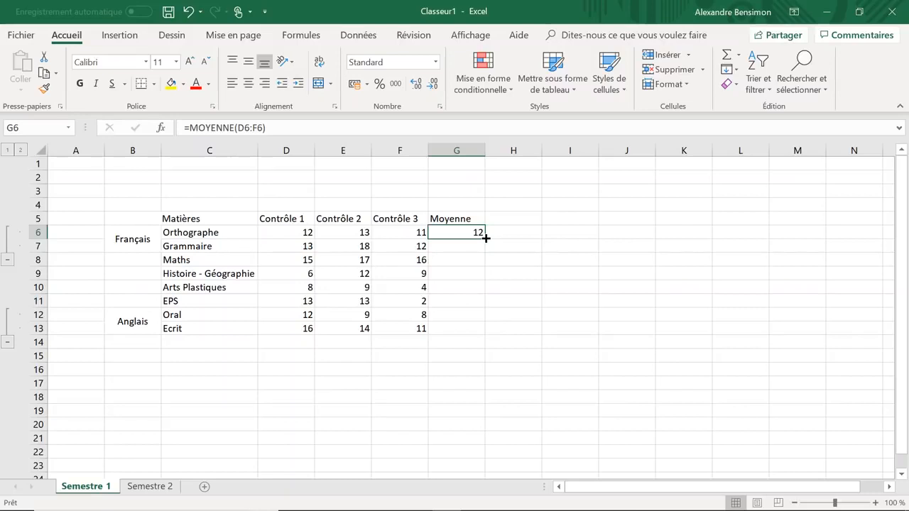
Auto-fill the G6 average formula down through the Ecrit row and go to the last average in G13.
{"action": "double_click", "coordinate": [486, 239]}
{"action": "left_click", "coordinate": [529, 283]}
{"action": "left_click", "coordinate": [475, 234]}
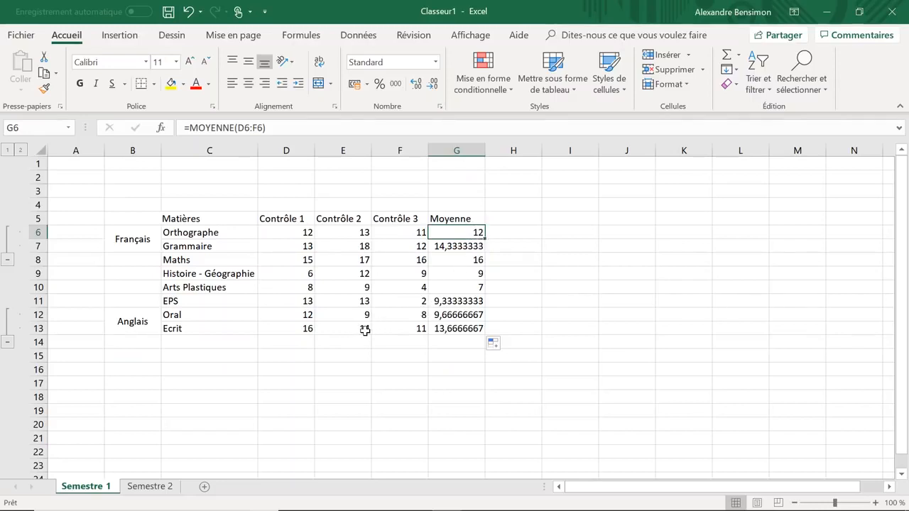
{"action": "key", "text": "ctrl+Down"}
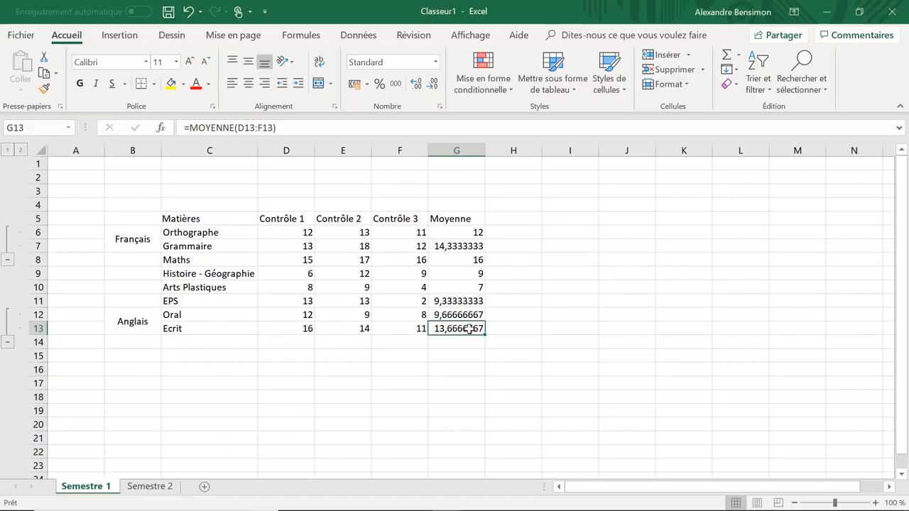
Clear the Ecrit average in G13 and recalculate it from D13:F13 with the built-in Moyenne function.
{"action": "key", "text": "Delete"}
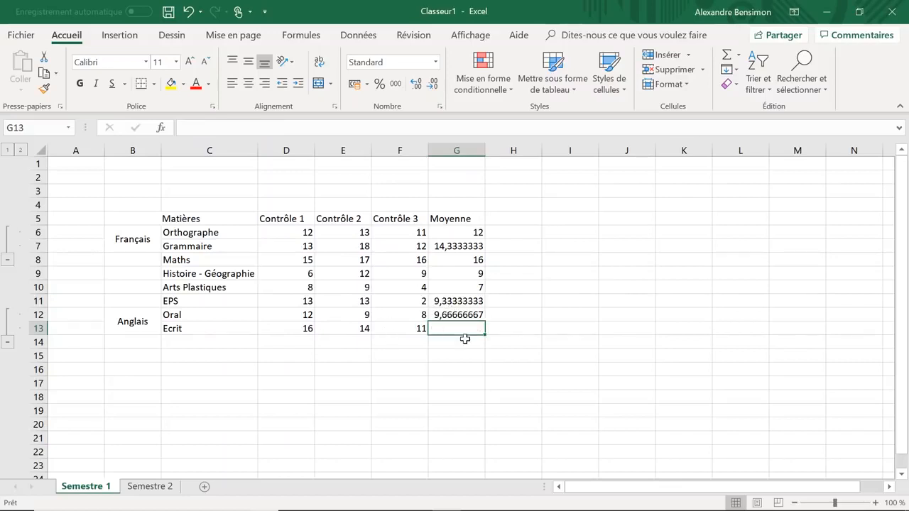
{"action": "left_click_drag", "start_coordinate": [306, 331], "coordinate": [391, 326]}
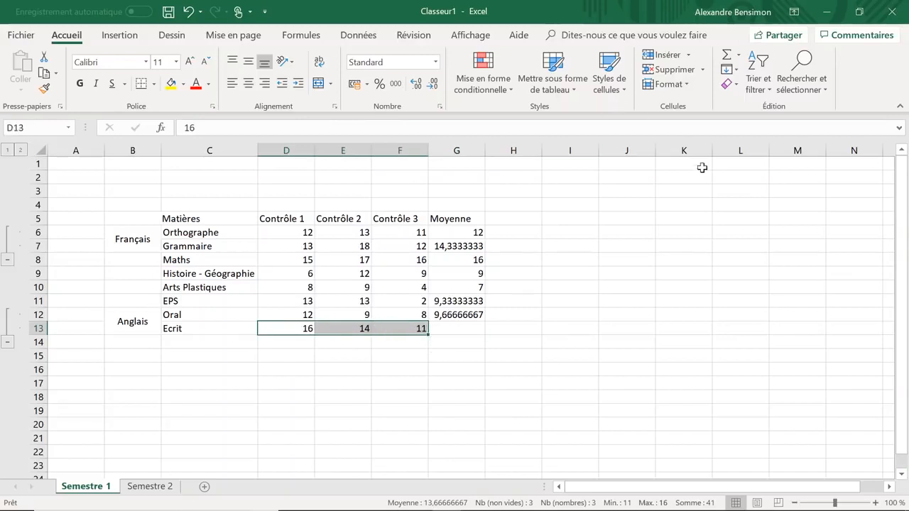
{"action": "left_click", "coordinate": [739, 57]}
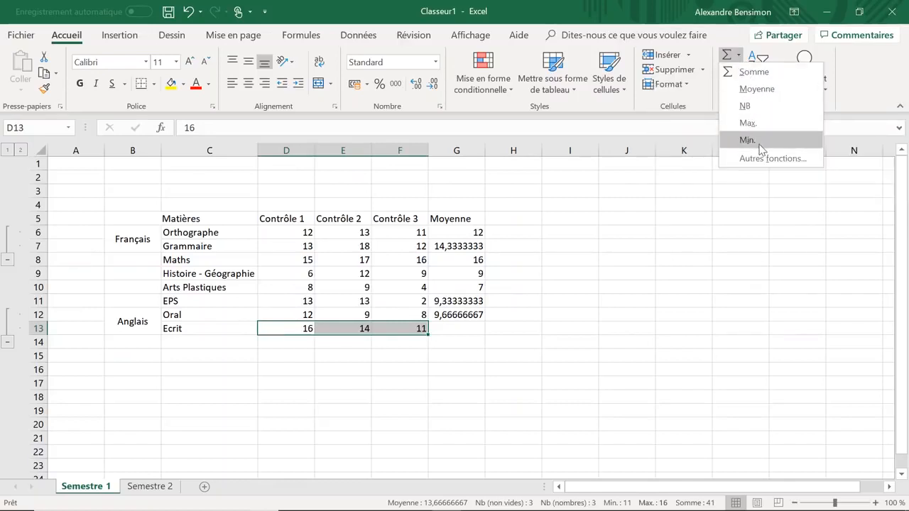
{"action": "left_click", "coordinate": [757, 90]}
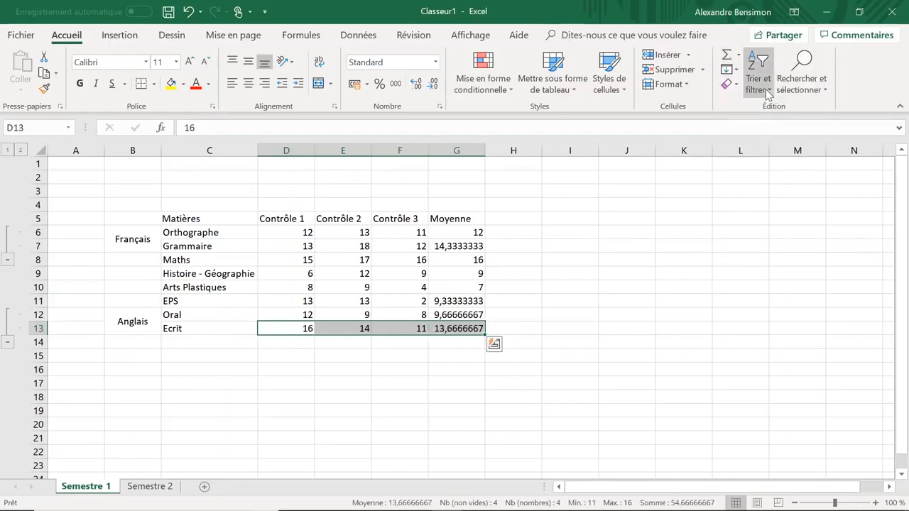
{"action": "left_click", "coordinate": [480, 330]}
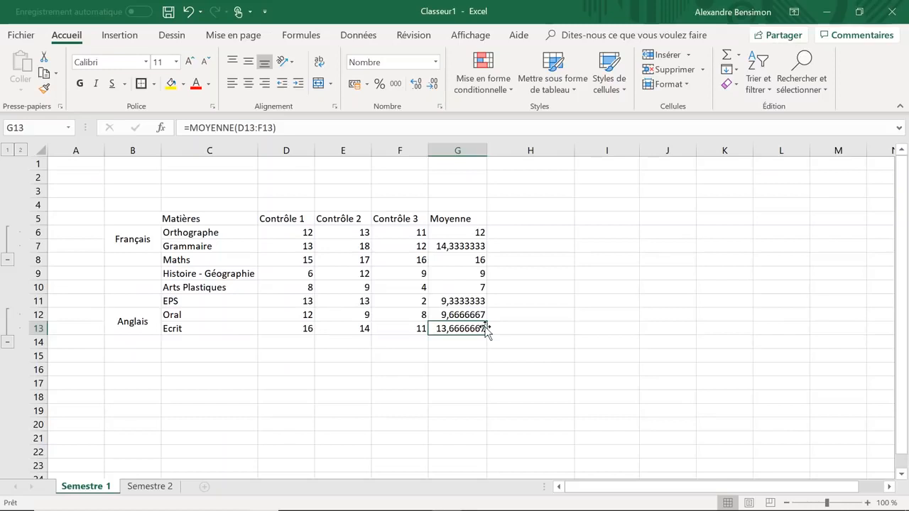
Add the column heading "Moyenne contrôle 1 et 2" in H5.
{"action": "left_click", "coordinate": [562, 220]}
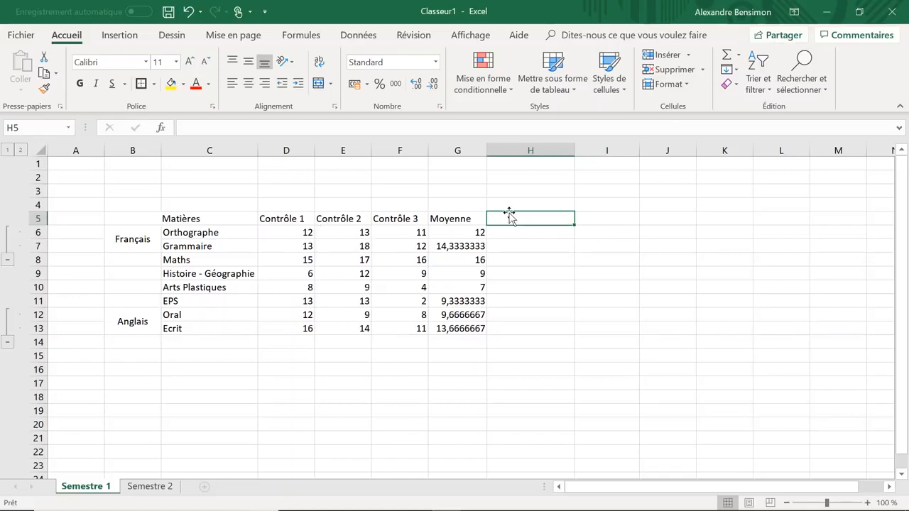
{"action": "type", "text": "Moyenne contrôle 1 et 2"}
{"action": "key", "text": "Return"}
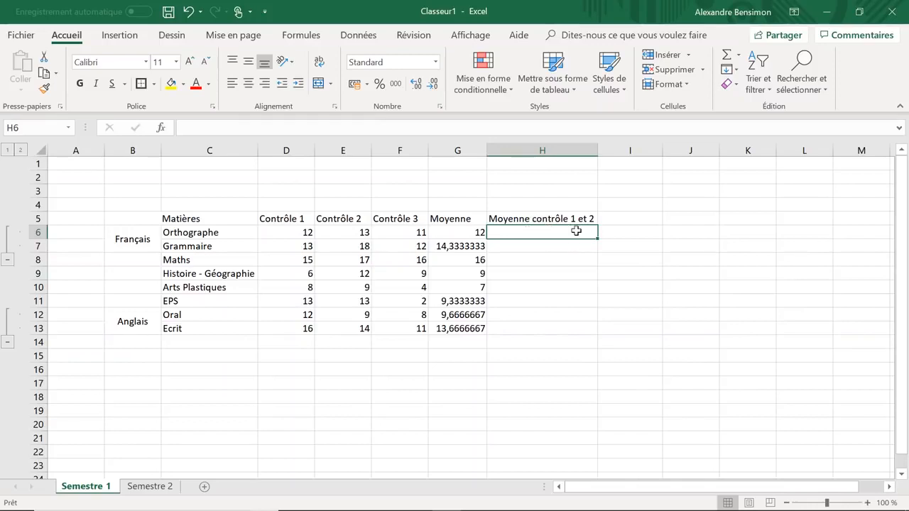
Calculate the Orthographe average of the first two tests in H6 with the formula =(D6+E6)/2.
{"action": "type", "text": "="}
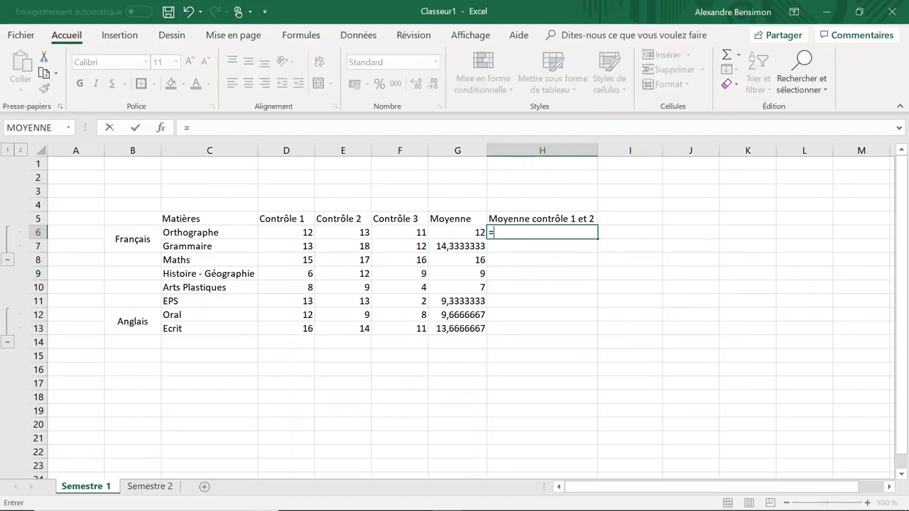
{"action": "type", "text": "("}
{"action": "left_click", "coordinate": [309, 231]}
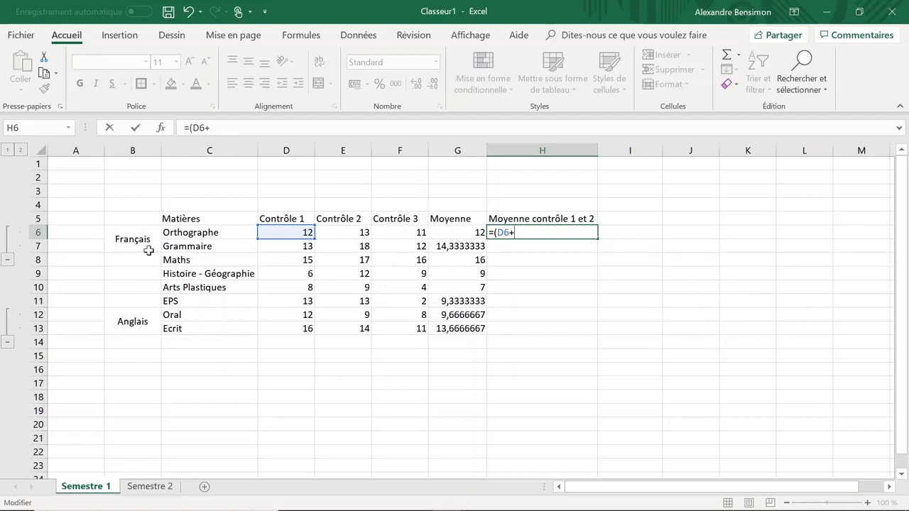
{"action": "left_click", "coordinate": [332, 233]}
{"action": "type", "text": ")/2"}
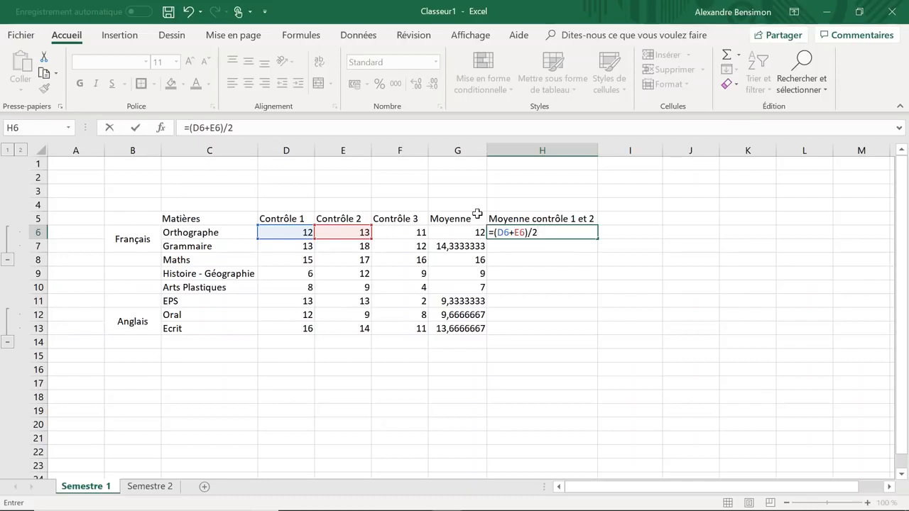
{"action": "key", "text": "Return"}
Check the two grades used by H6 and auto-fill its formula down to the Ecrit row in H13.
{"action": "left_click", "coordinate": [349, 232]}
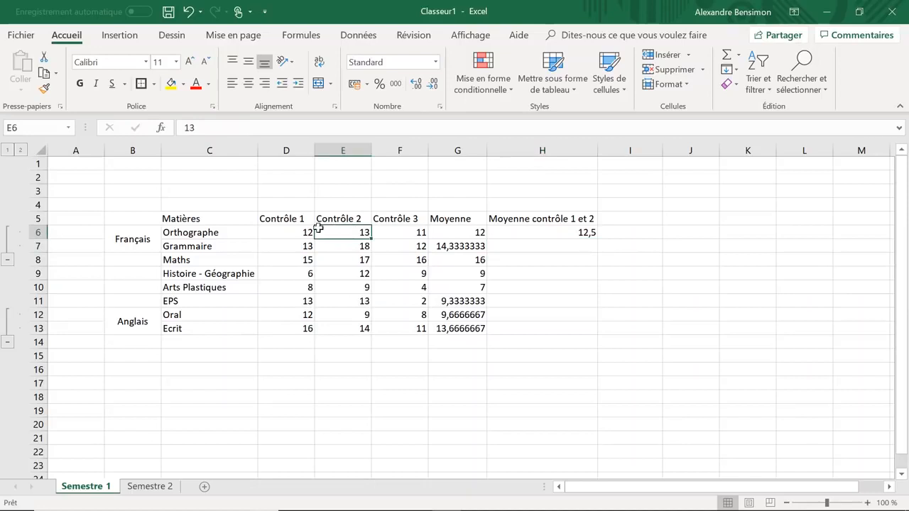
{"action": "left_click", "coordinate": [309, 229]}
{"action": "left_click", "coordinate": [539, 231]}
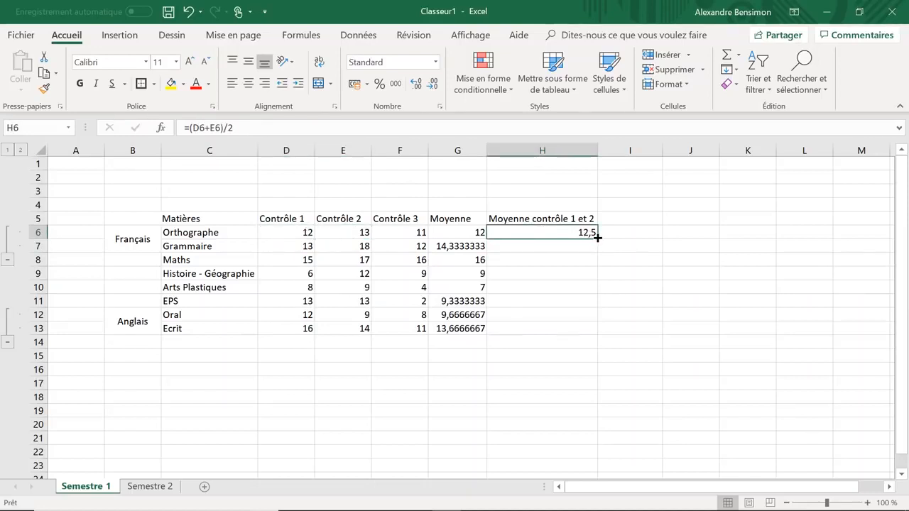
{"action": "left_click", "coordinate": [334, 231]}
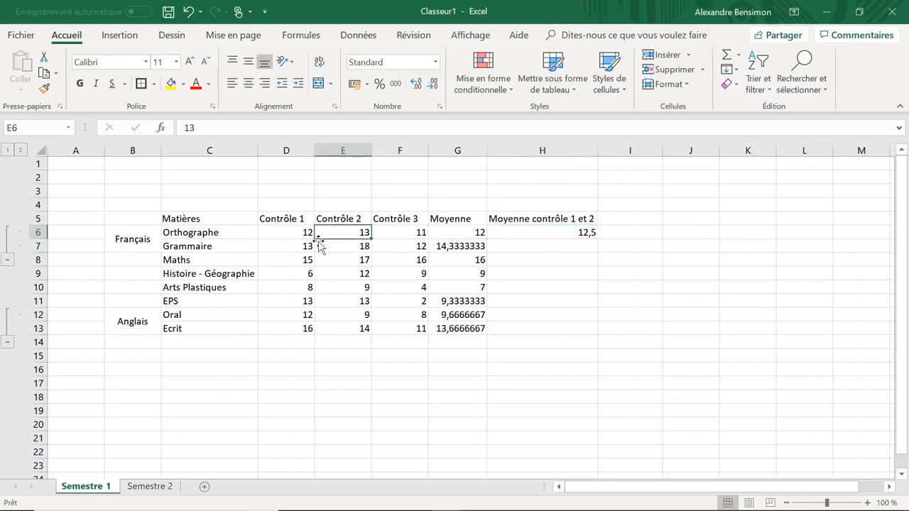
{"action": "left_click", "coordinate": [547, 236]}
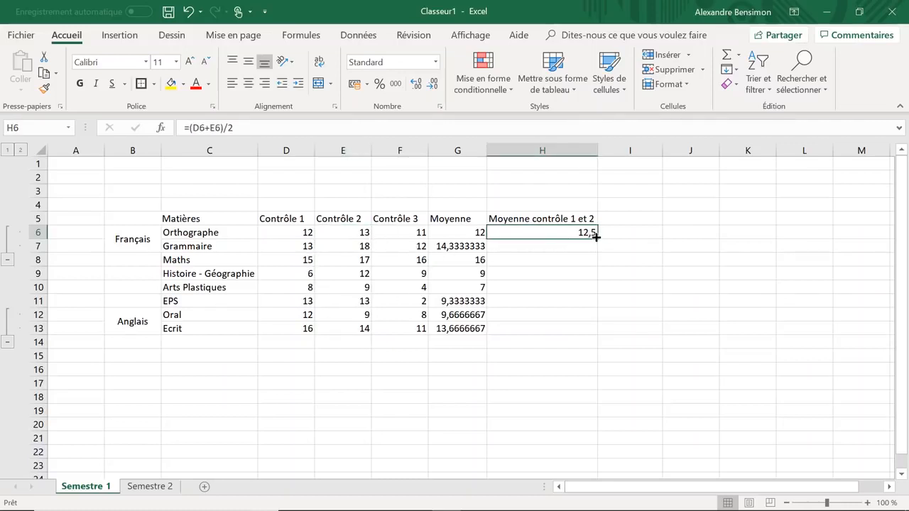
{"action": "left_click_drag", "start_coordinate": [598, 239], "coordinate": [602, 341]}
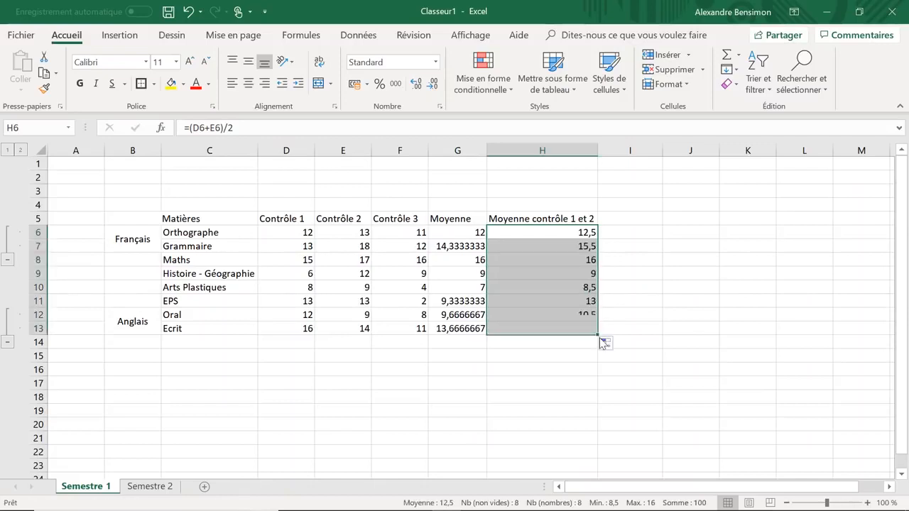
Examine the filled two-test averages in column H, checking the Ecrit grades and the cell references in the H8 and H11 formulas.
{"action": "left_click", "coordinate": [299, 328]}
{"action": "left_click", "coordinate": [330, 331]}
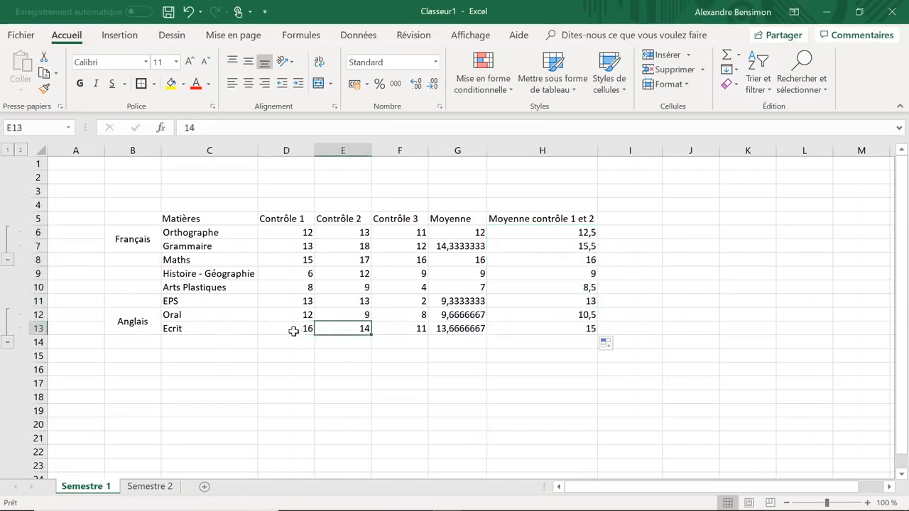
{"action": "left_click", "coordinate": [630, 310]}
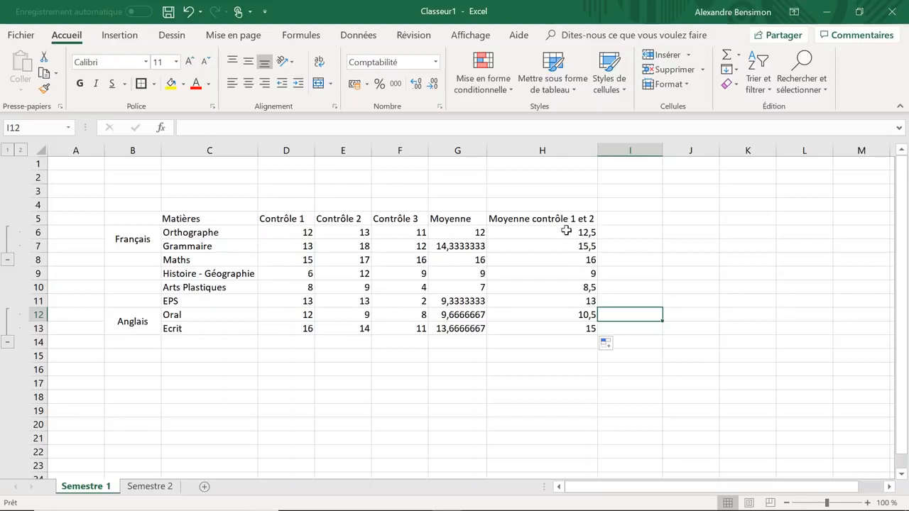
{"action": "left_click", "coordinate": [550, 262]}
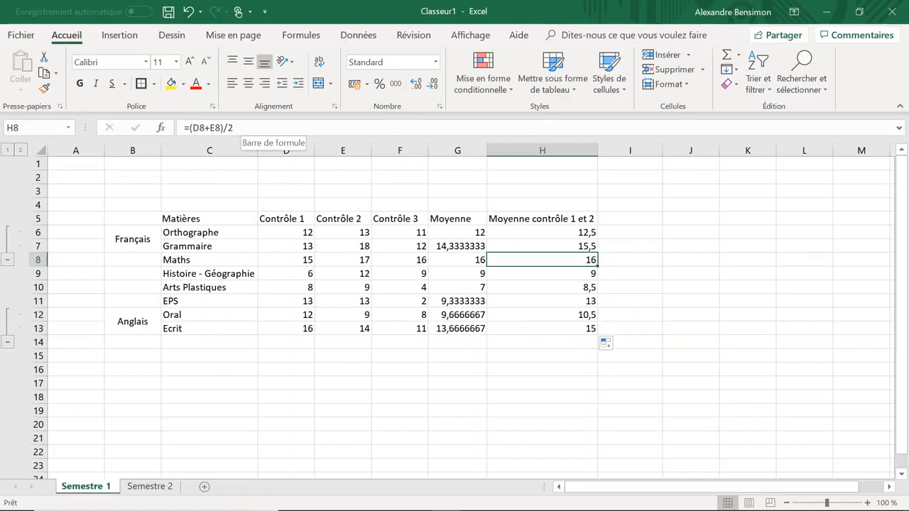
{"action": "left_click", "coordinate": [523, 298]}
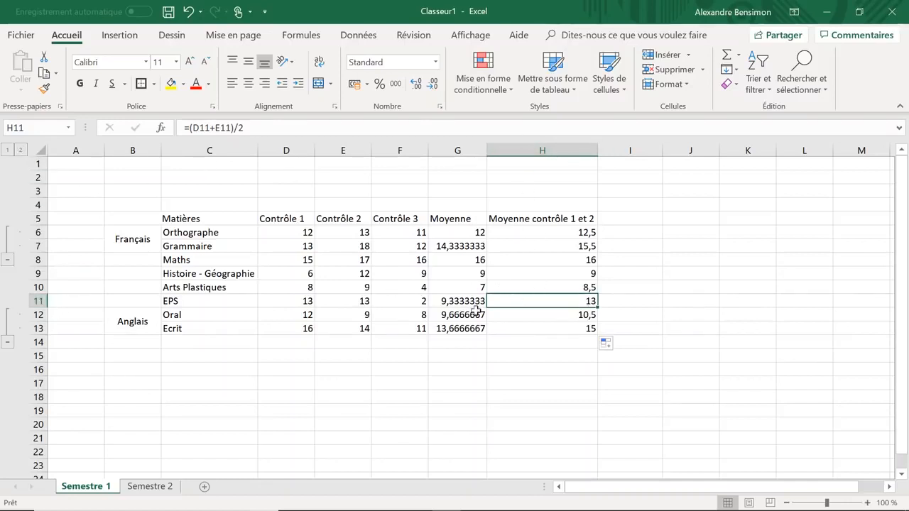
{"action": "double_click", "coordinate": [563, 303]}
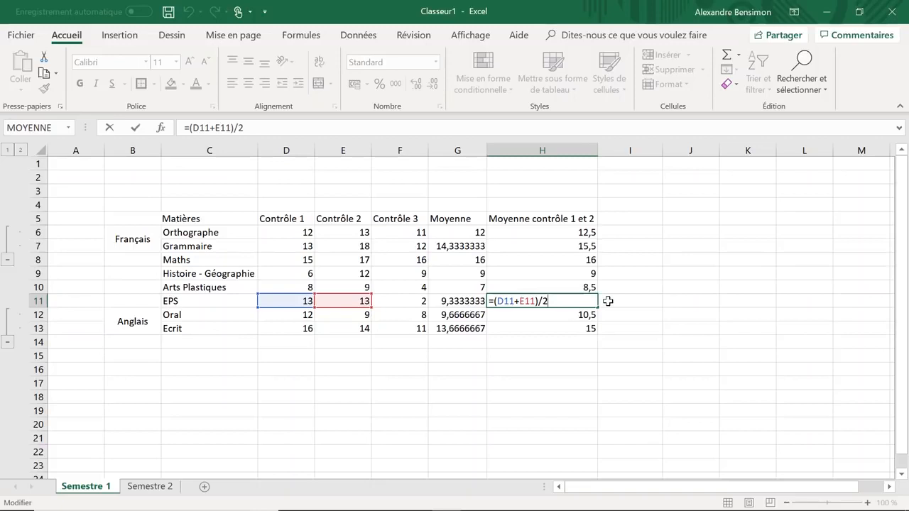
{"action": "left_click", "coordinate": [605, 303]}
{"action": "left_click", "coordinate": [579, 306]}
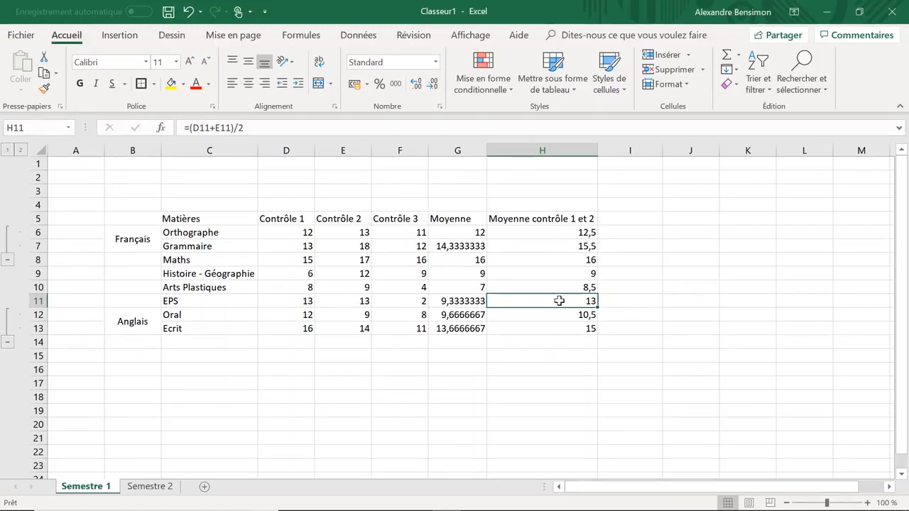
{"action": "left_click", "coordinate": [460, 330]}
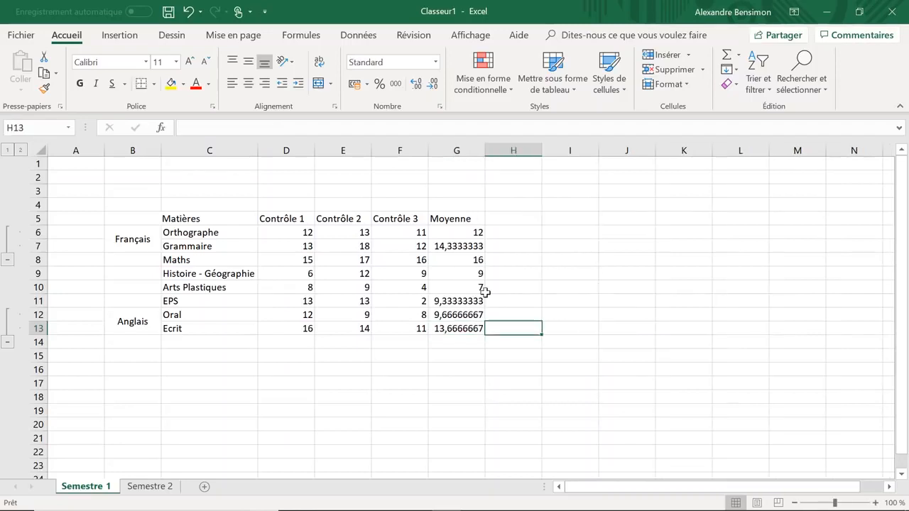
Look through the function library, including the recent, financial, logical and additional functions such as Compatibilité.
{"action": "left_click", "coordinate": [310, 35]}
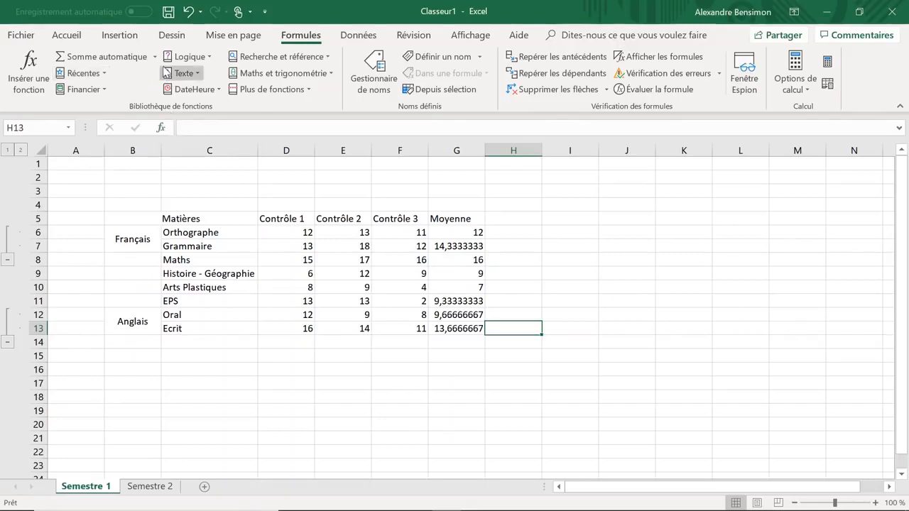
{"action": "left_click", "coordinate": [103, 75]}
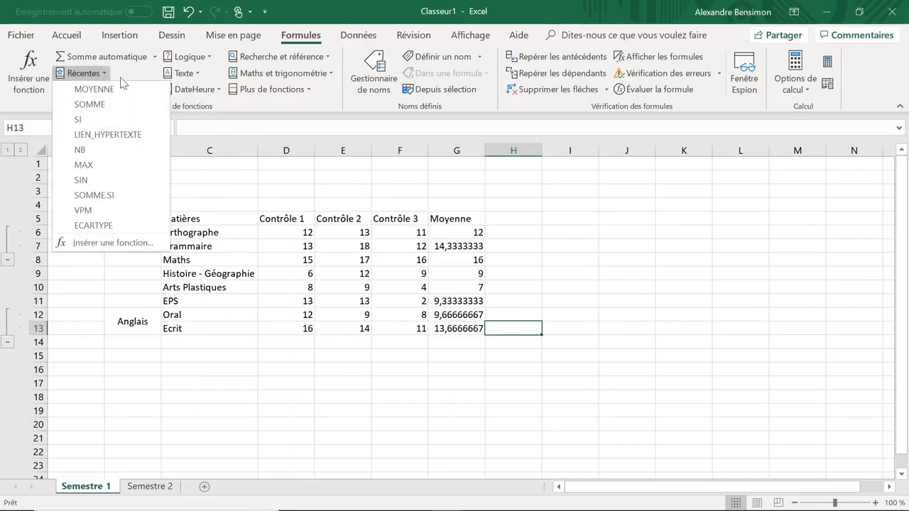
{"action": "left_click", "coordinate": [119, 78]}
{"action": "left_click", "coordinate": [105, 89]}
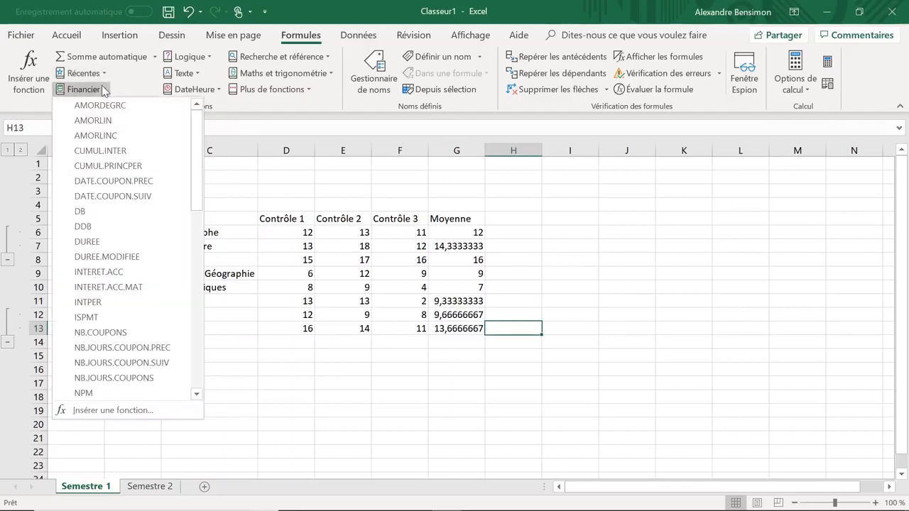
{"action": "left_click", "coordinate": [136, 90]}
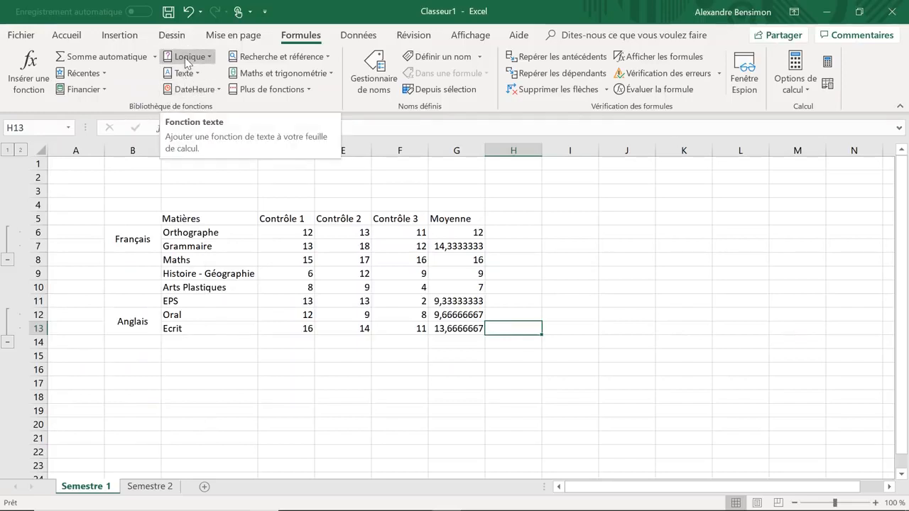
{"action": "left_click", "coordinate": [206, 61]}
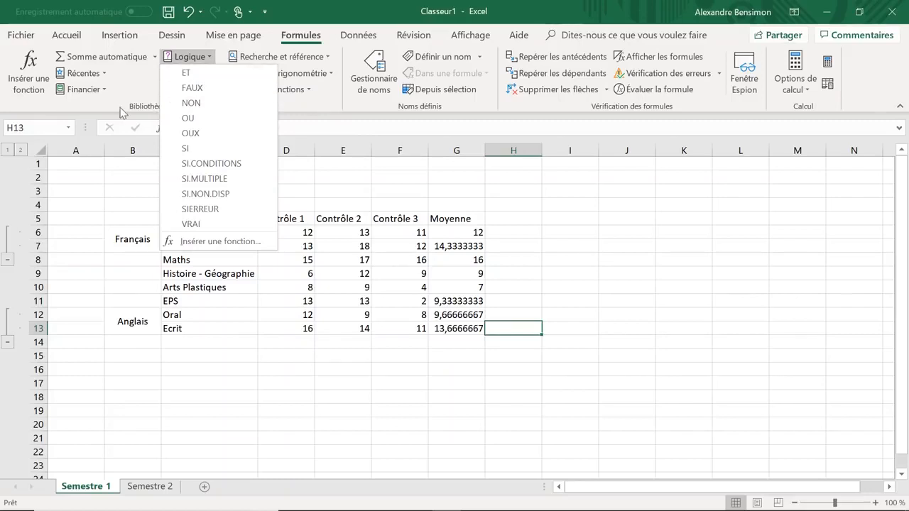
{"action": "left_click", "coordinate": [134, 93]}
{"action": "left_click", "coordinate": [325, 72]}
{"action": "left_click", "coordinate": [320, 74]}
{"action": "left_click", "coordinate": [304, 91]}
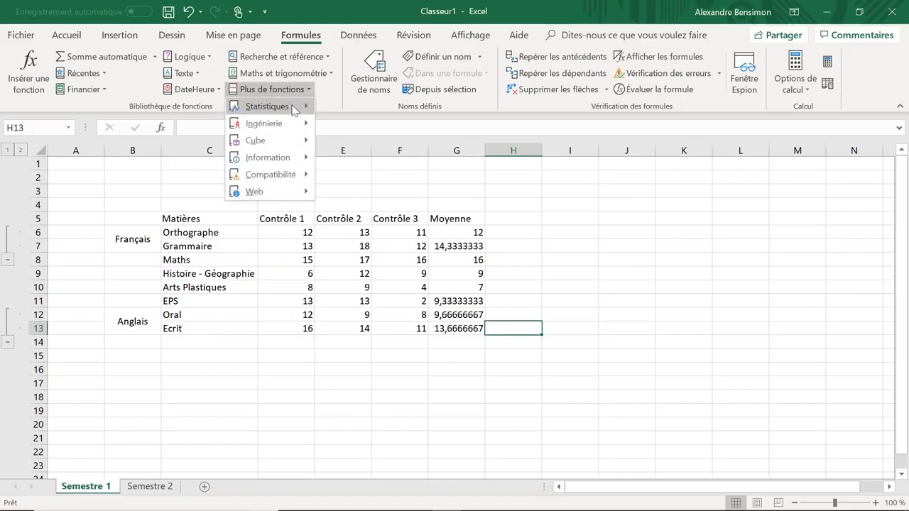
{"action": "mouse_move", "coordinate": [289, 175]}
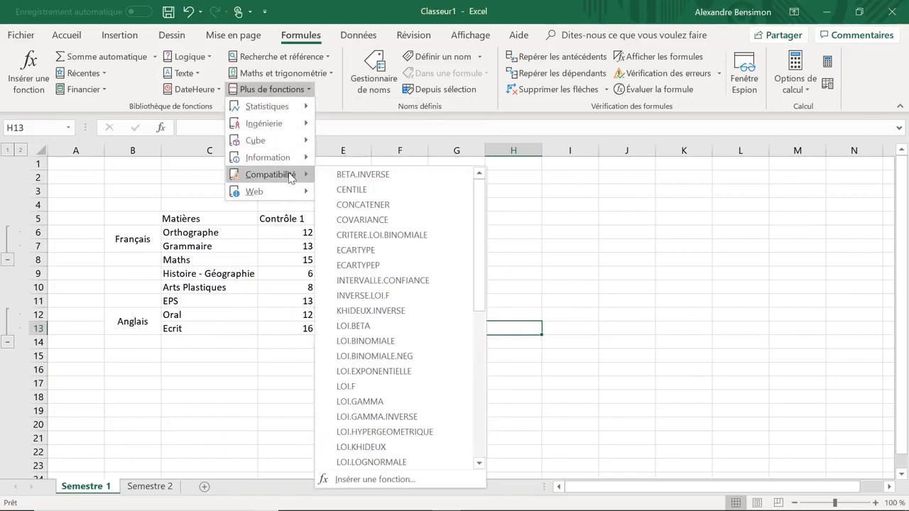
{"action": "left_click", "coordinate": [334, 104]}
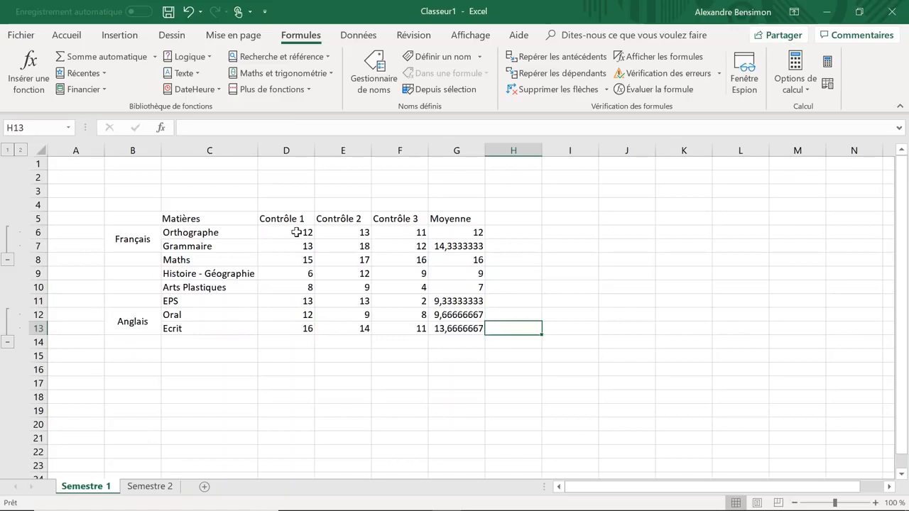
{"action": "left_click", "coordinate": [66, 37]}
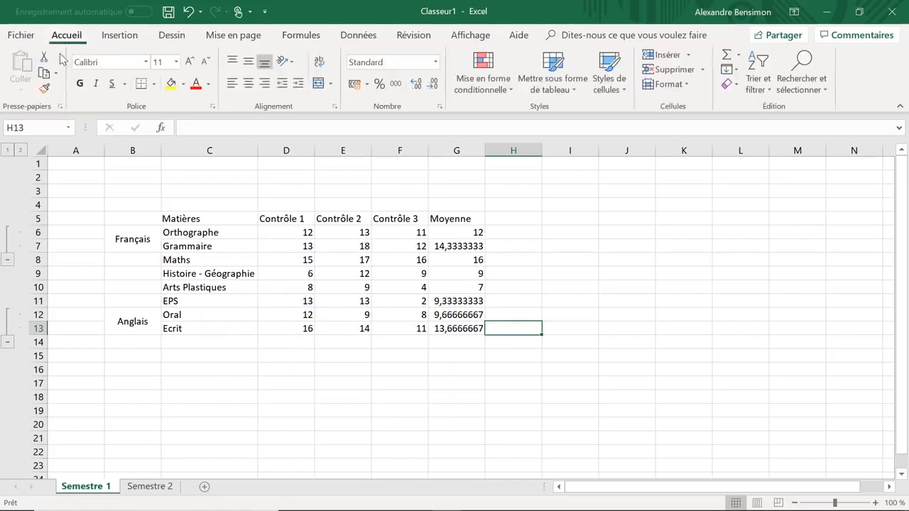
Add an automatic sum of the Orthographe values D6:G6 in H6 and display its formula.
{"action": "left_click_drag", "start_coordinate": [303, 233], "coordinate": [465, 229]}
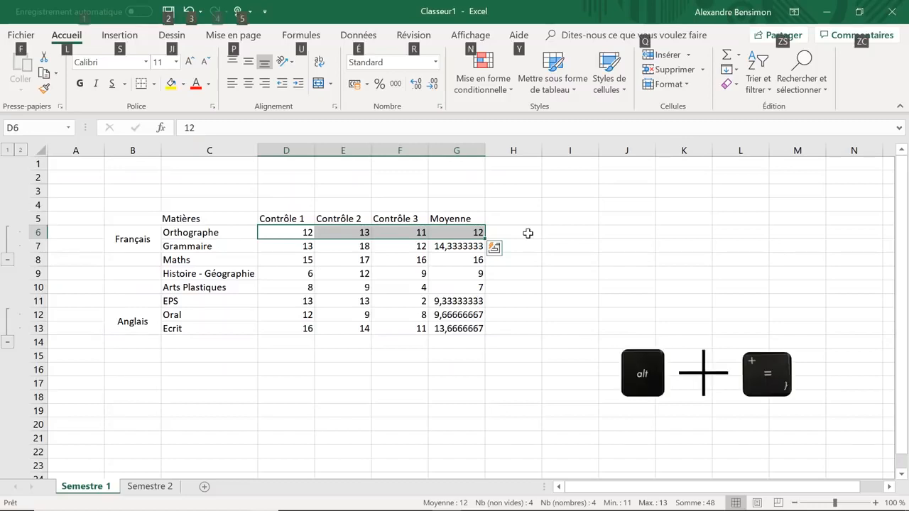
{"action": "key", "text": "alt+equal"}
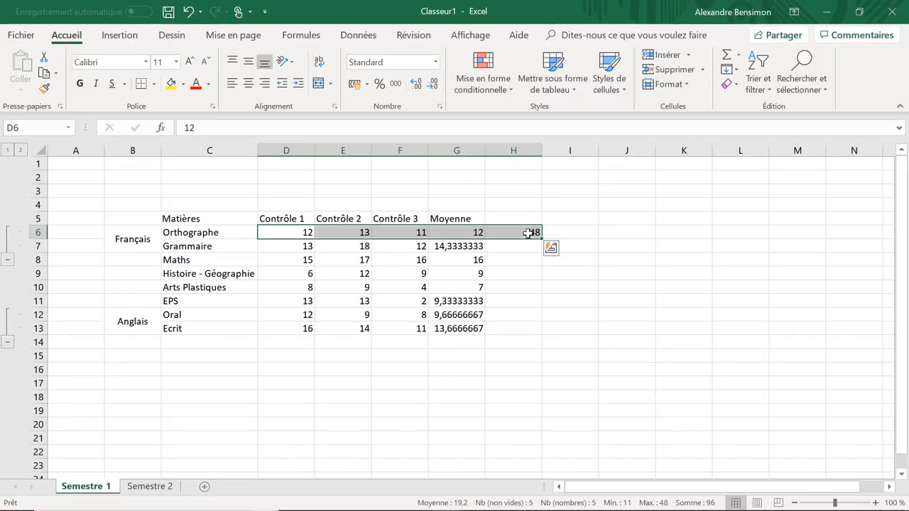
{"action": "left_click", "coordinate": [533, 233]}
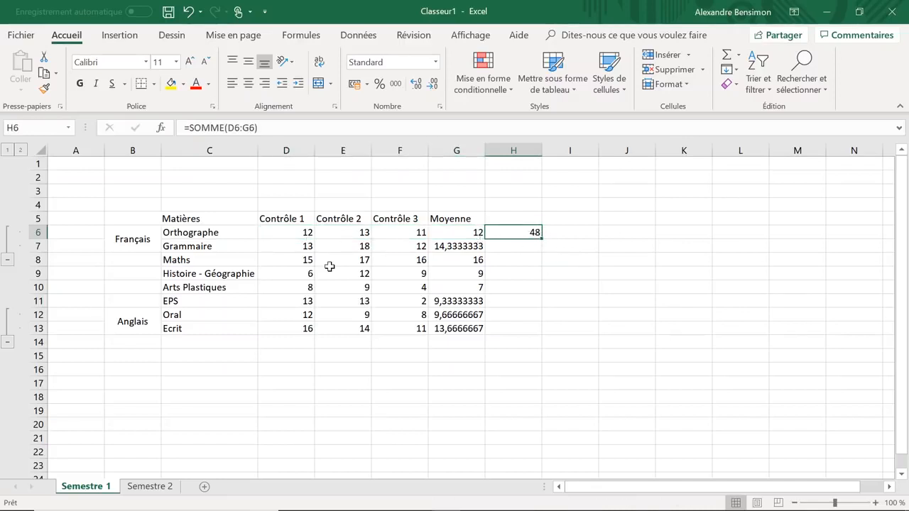
Add automatic sums of the grade and average columns D6:G13 in row 14.
{"action": "left_click_drag", "start_coordinate": [294, 236], "coordinate": [454, 325]}
{"action": "key", "text": "alt"}
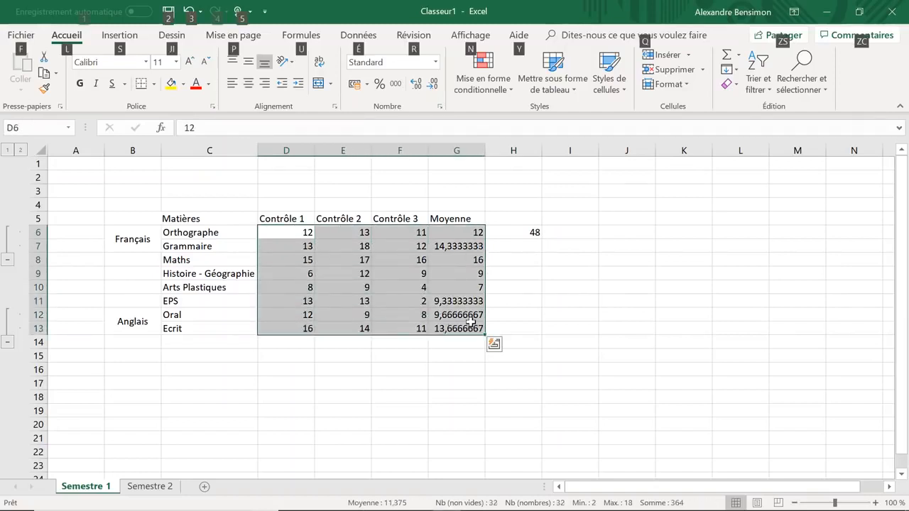
{"action": "key", "text": "alt+equal"}
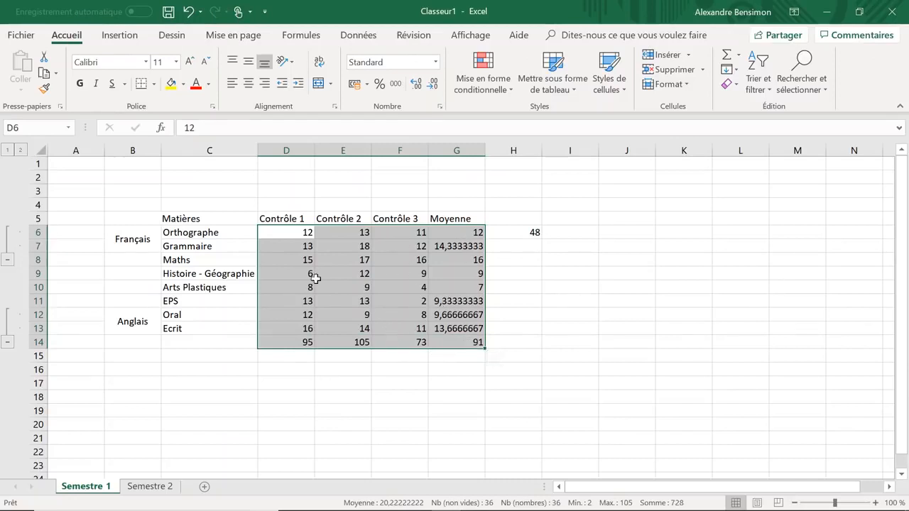
{"action": "left_click", "coordinate": [299, 243]}
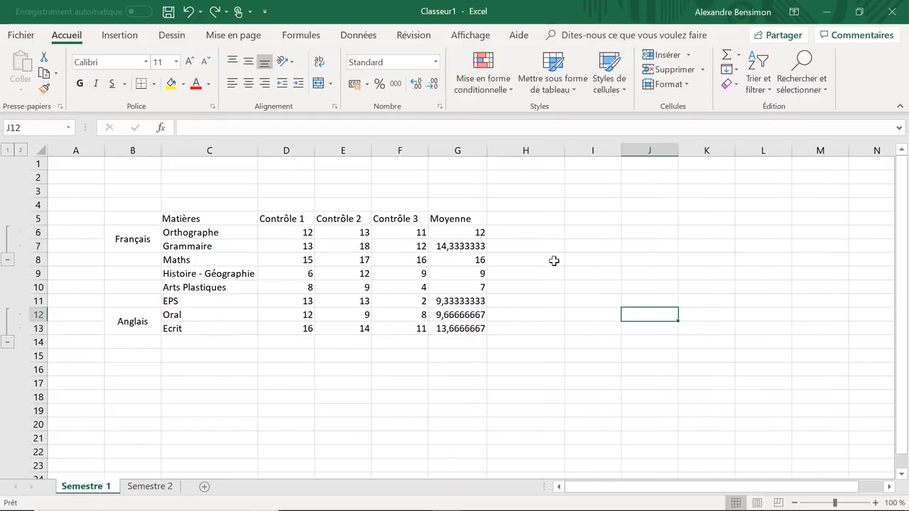
Open the cell format settings for the averages G6:G13 and examine the Standard, Nombre, Comptabilité, Date and Heure number categories.
{"action": "left_click", "coordinate": [455, 231]}
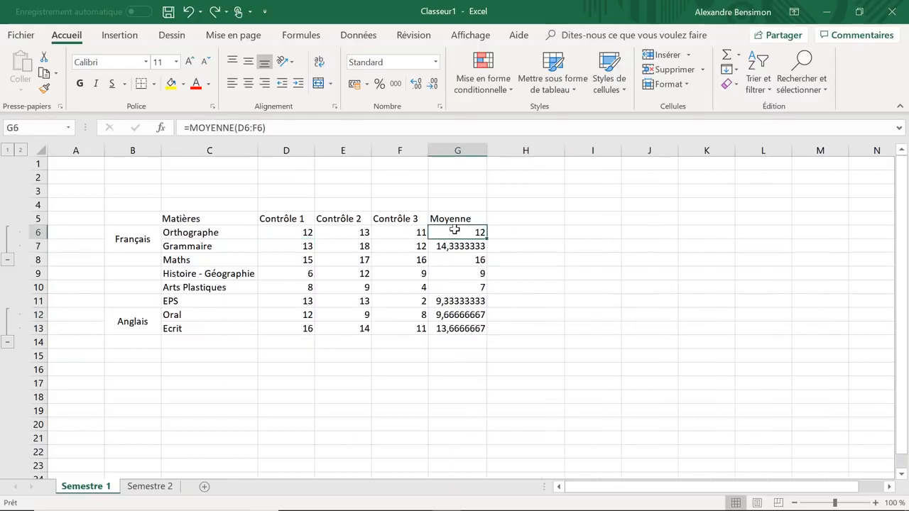
{"action": "mouse_move", "coordinate": [466, 233]}
{"action": "left_mouse_down"}
{"action": "mouse_move", "coordinate": [450, 331]}
{"action": "mouse_move", "coordinate": [454, 315]}
{"action": "left_mouse_up"}
{"action": "left_click", "coordinate": [490, 243]}
{"action": "left_click_drag", "start_coordinate": [467, 234], "coordinate": [462, 329]}
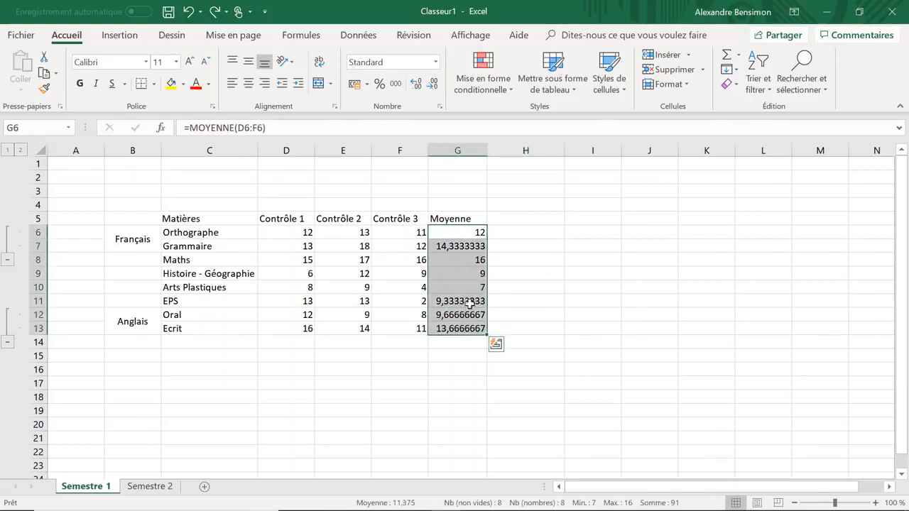
{"action": "right_click", "coordinate": [447, 238]}
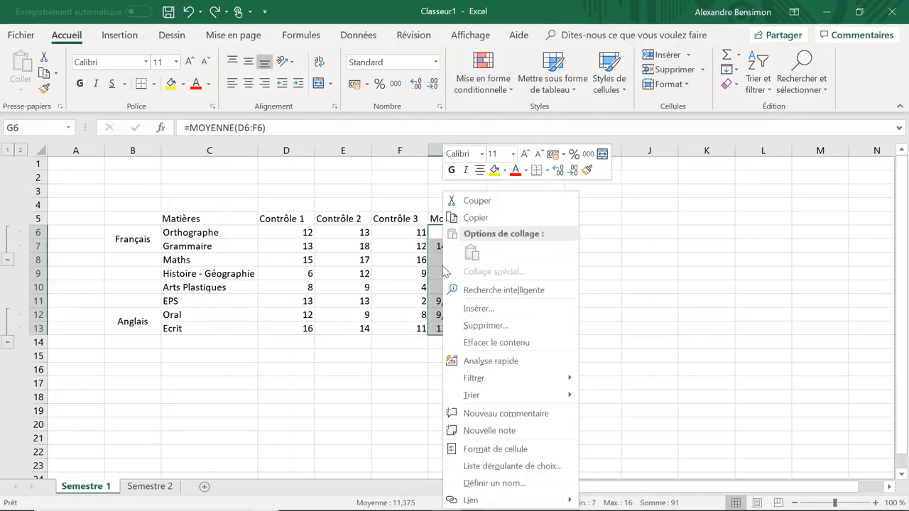
{"action": "left_click", "coordinate": [510, 448]}
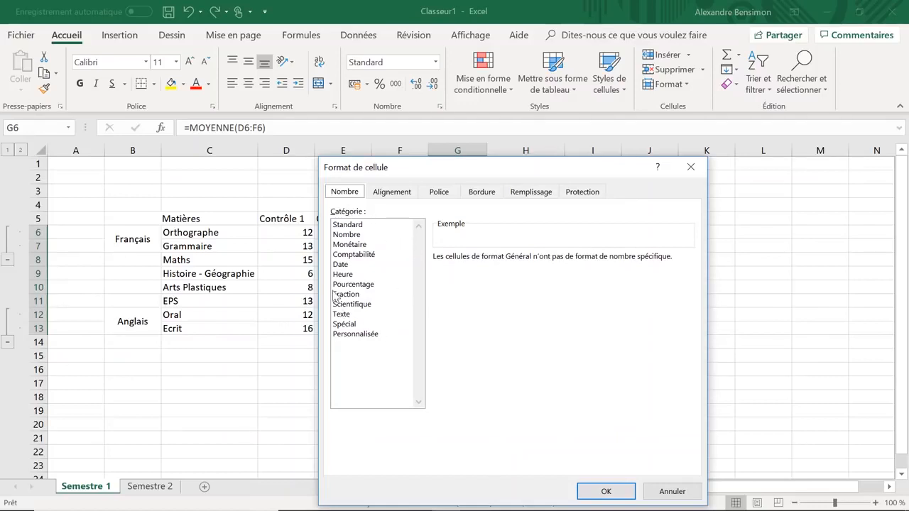
{"action": "left_click", "coordinate": [348, 227]}
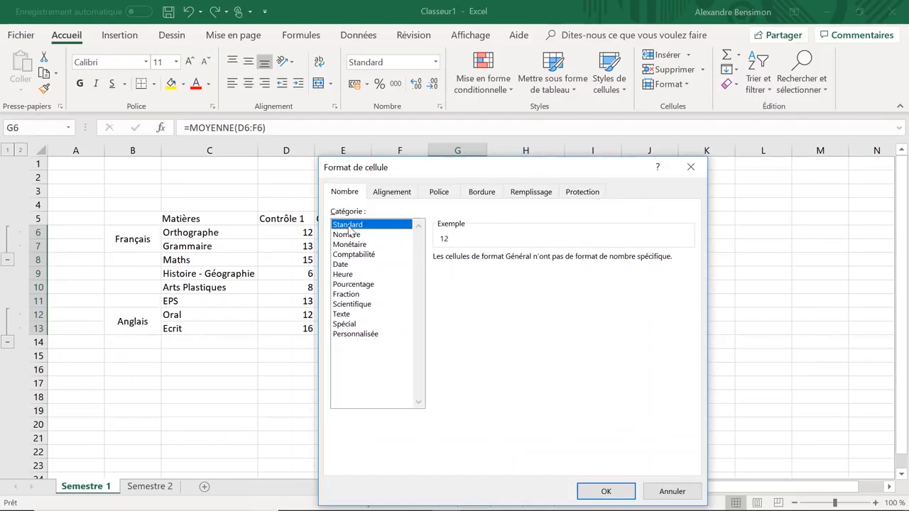
{"action": "left_click", "coordinate": [353, 235]}
{"action": "left_click", "coordinate": [353, 254]}
{"action": "left_click", "coordinate": [350, 264]}
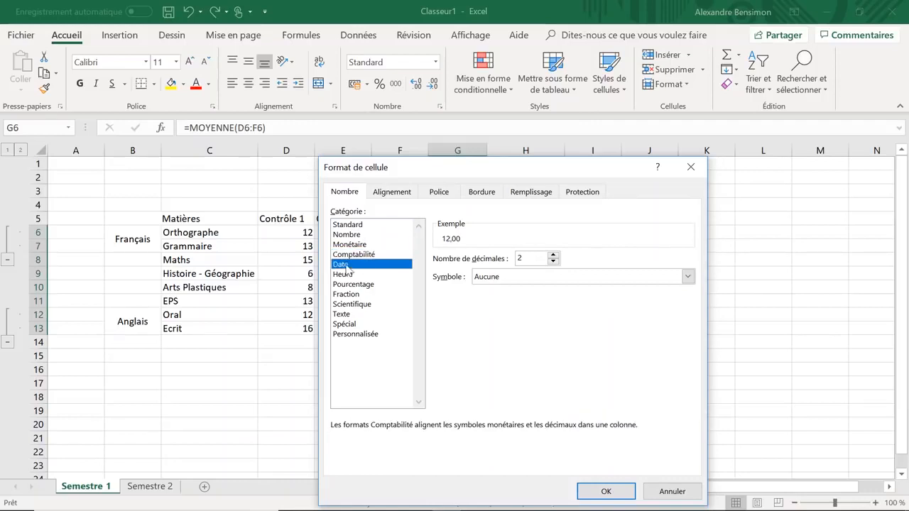
{"action": "left_click", "coordinate": [347, 275]}
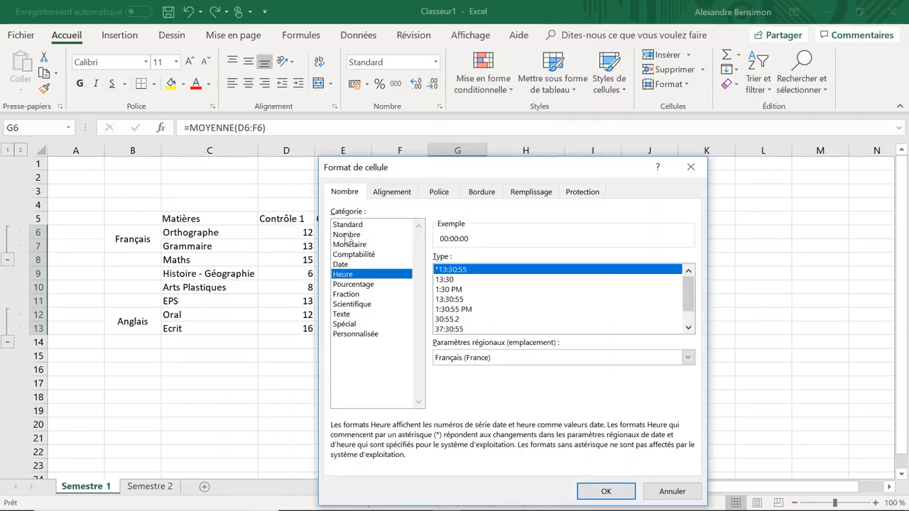
Format the averages in G6:G13 as Nombre with 1 decimal place.
{"action": "left_click", "coordinate": [347, 235]}
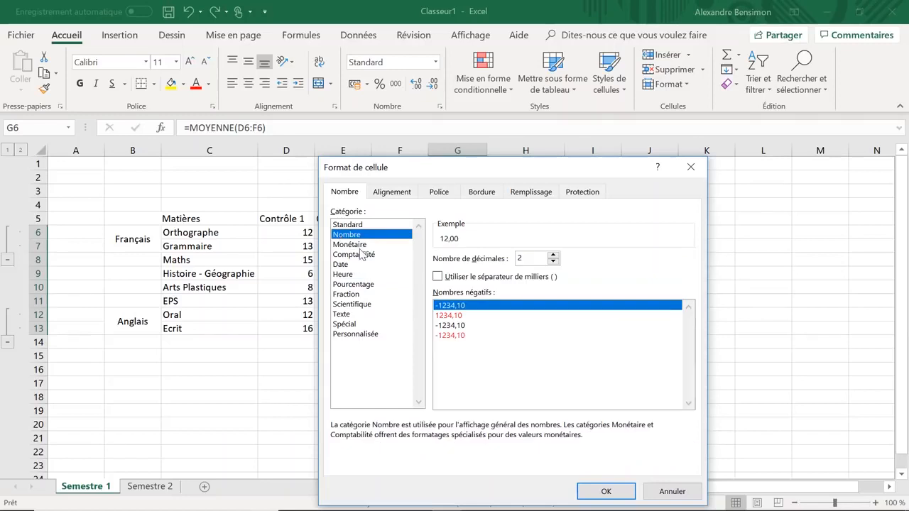
{"action": "left_click", "coordinate": [552, 261]}
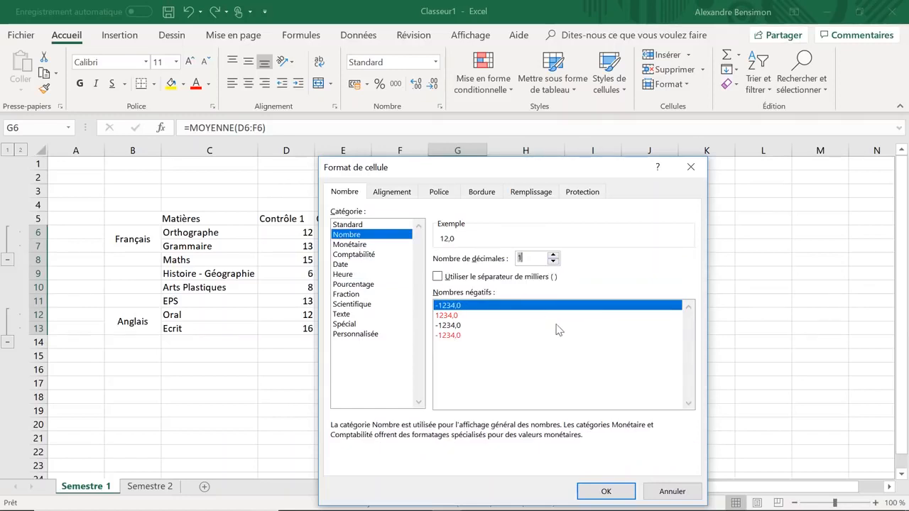
{"action": "left_click", "coordinate": [603, 491]}
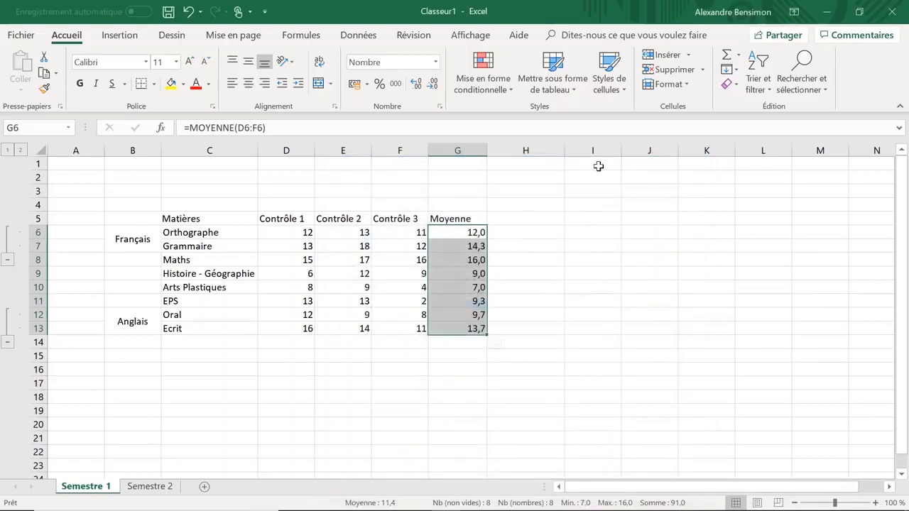
{"action": "left_click", "coordinate": [547, 247]}
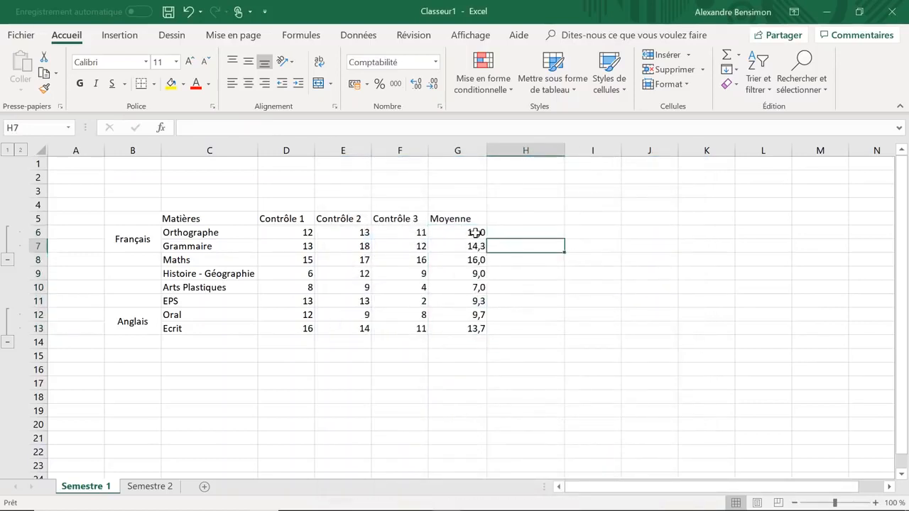
Try adding two decimal places to the averages G6:G13 and remove them again.
{"action": "left_click_drag", "start_coordinate": [472, 229], "coordinate": [471, 324]}
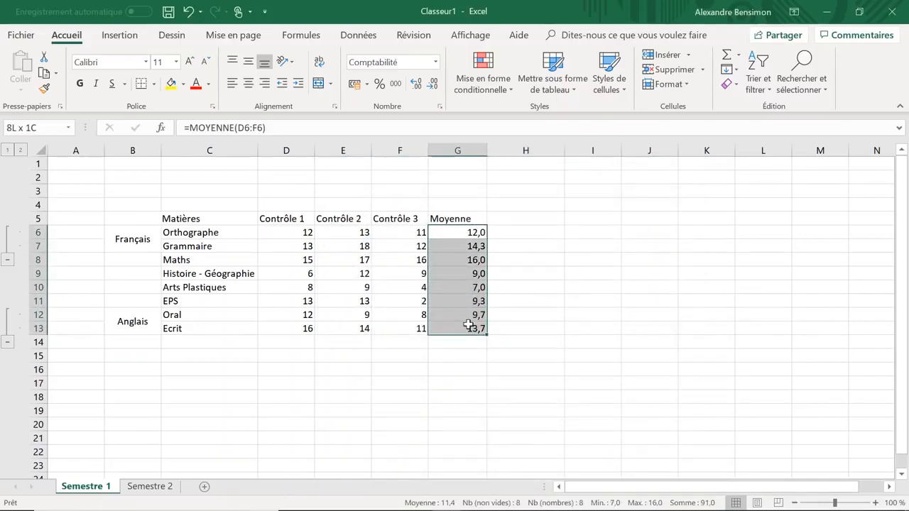
{"action": "left_click", "coordinate": [416, 86]}
{"action": "left_click", "coordinate": [416, 86]}
{"action": "left_click", "coordinate": [432, 84]}
{"action": "left_click", "coordinate": [432, 84]}
{"action": "left_click", "coordinate": [542, 260]}
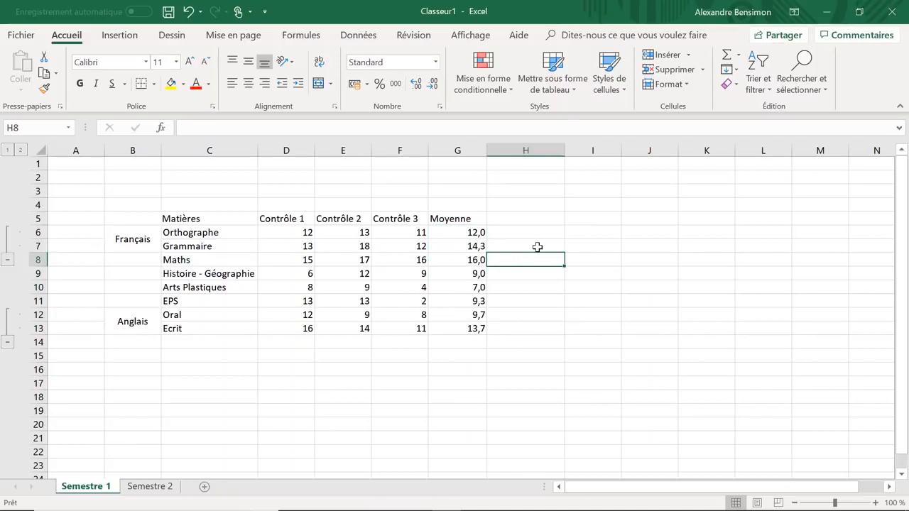
Enter 123456 in I6, apply the thousands separator format to it, and clear the cell.
{"action": "left_click", "coordinate": [587, 237]}
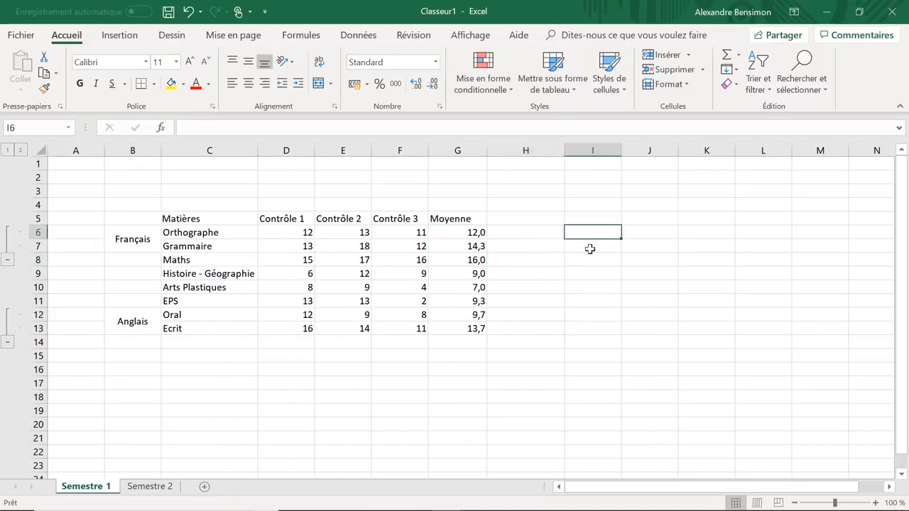
{"action": "type", "text": "123456"}
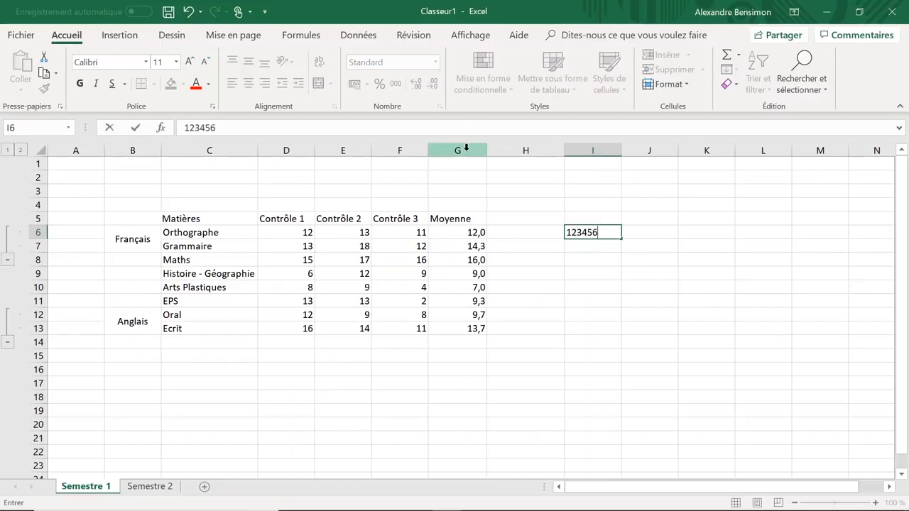
{"action": "left_click", "coordinate": [609, 260]}
{"action": "left_click", "coordinate": [593, 231]}
{"action": "left_click", "coordinate": [396, 83]}
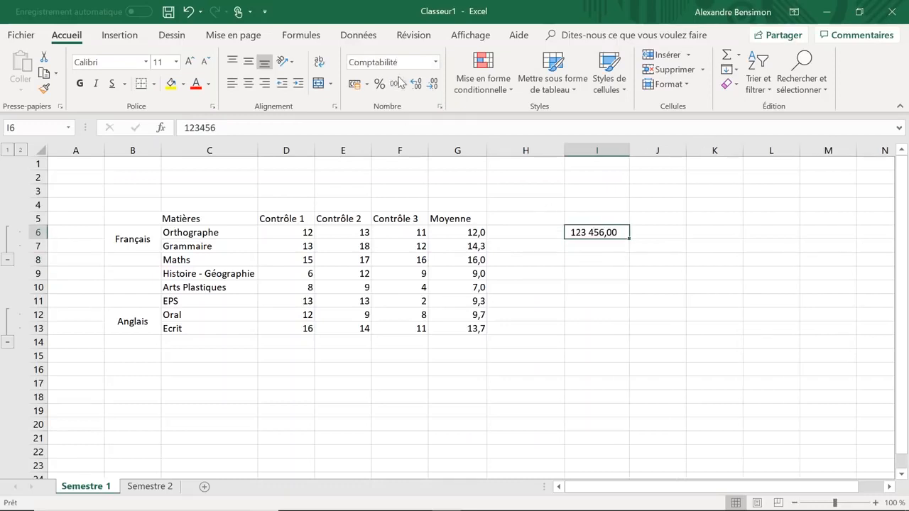
{"action": "key", "text": "Delete"}
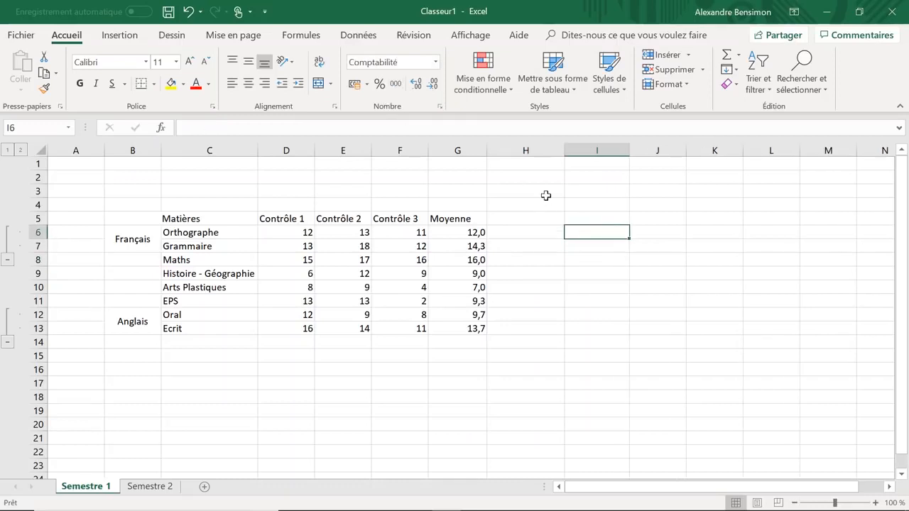
Merge and centre B4:C4 above the Matières heading and insert the current date, 21/01/2019.
{"action": "left_click", "coordinate": [206, 287]}
{"action": "left_click_drag", "start_coordinate": [150, 205], "coordinate": [174, 205]}
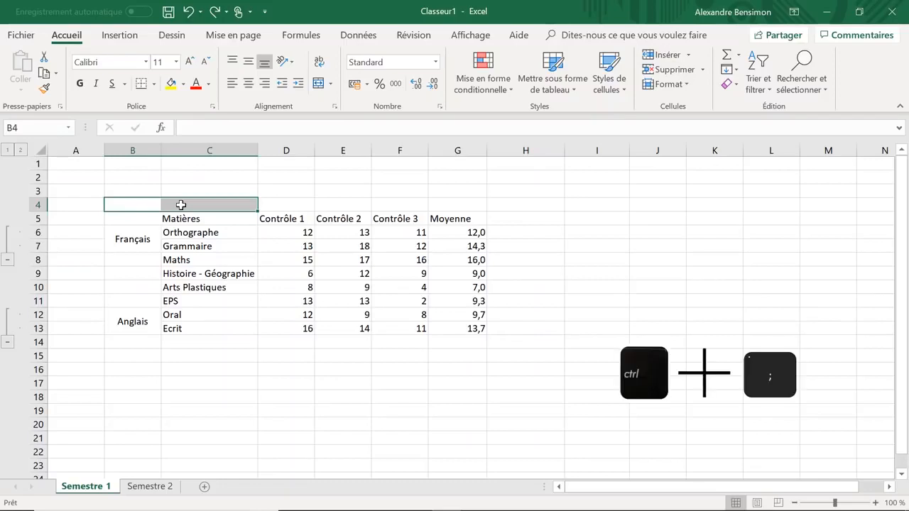
{"action": "key", "text": "alt+h"}
{"action": "key", "text": "m"}
{"action": "key", "text": "c"}
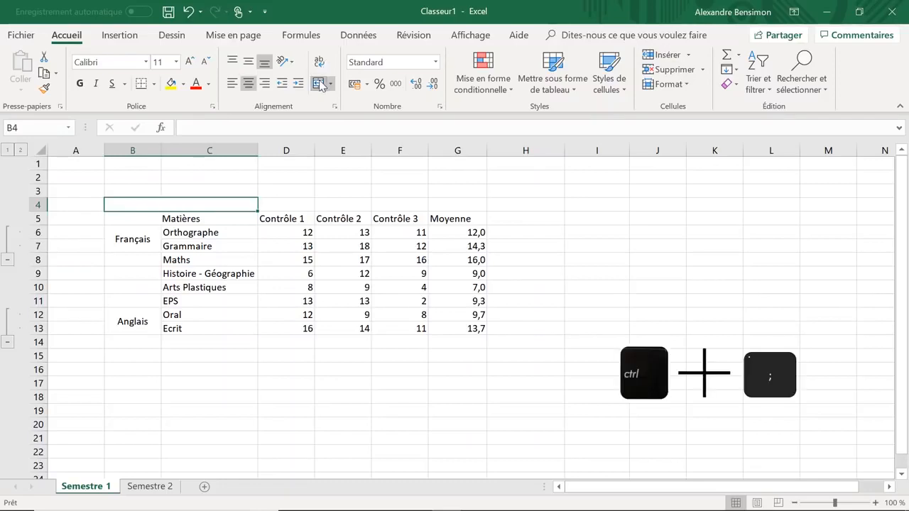
{"action": "key", "text": "ctrl+semicolon"}
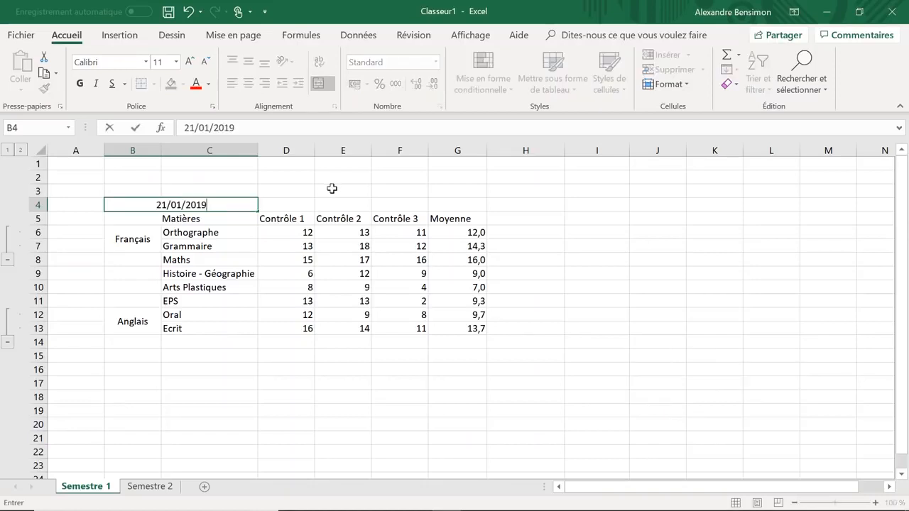
{"action": "left_click", "coordinate": [454, 383]}
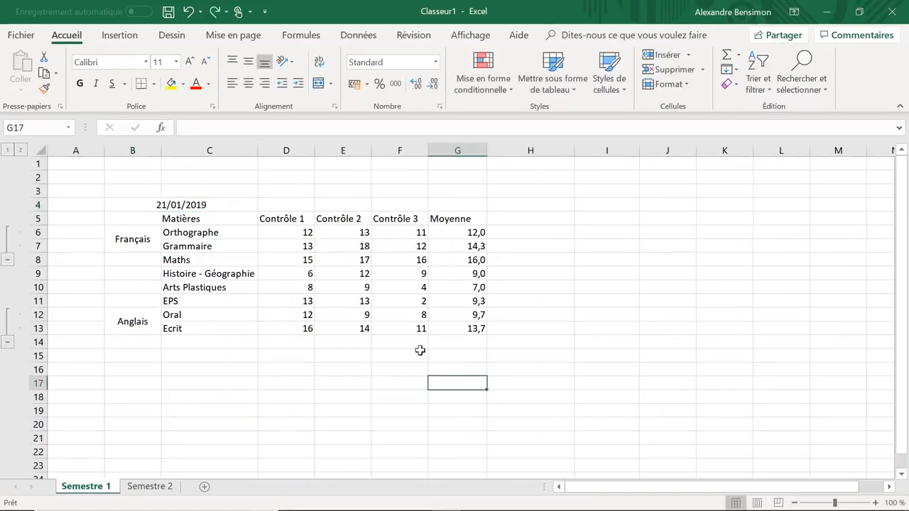
Merge and centre E14:F14 below the grades and enter the label Moyenne Générale.
{"action": "mouse_move", "coordinate": [357, 341]}
{"action": "left_mouse_down"}
{"action": "mouse_move", "coordinate": [377, 344]}
{"action": "mouse_move", "coordinate": [367, 340]}
{"action": "left_mouse_up"}
{"action": "left_click", "coordinate": [318, 83]}
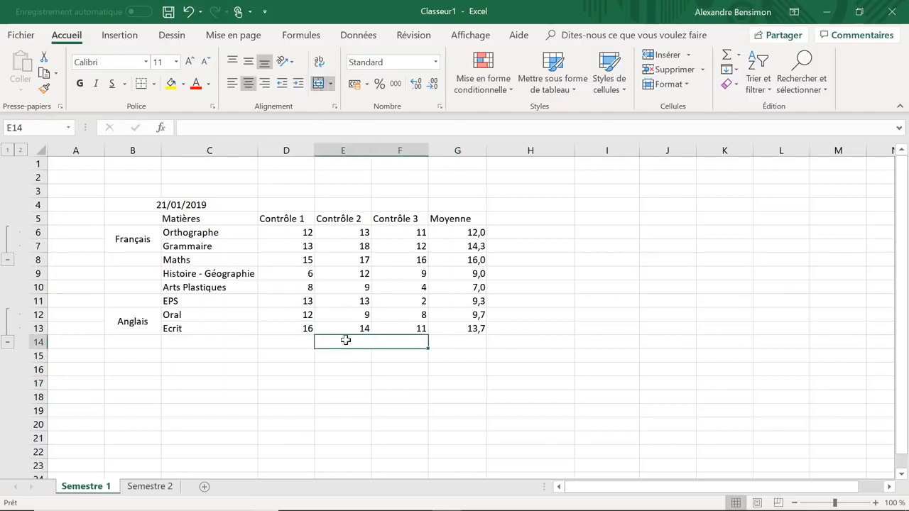
{"action": "type", "text": "Moyenne Générale"}
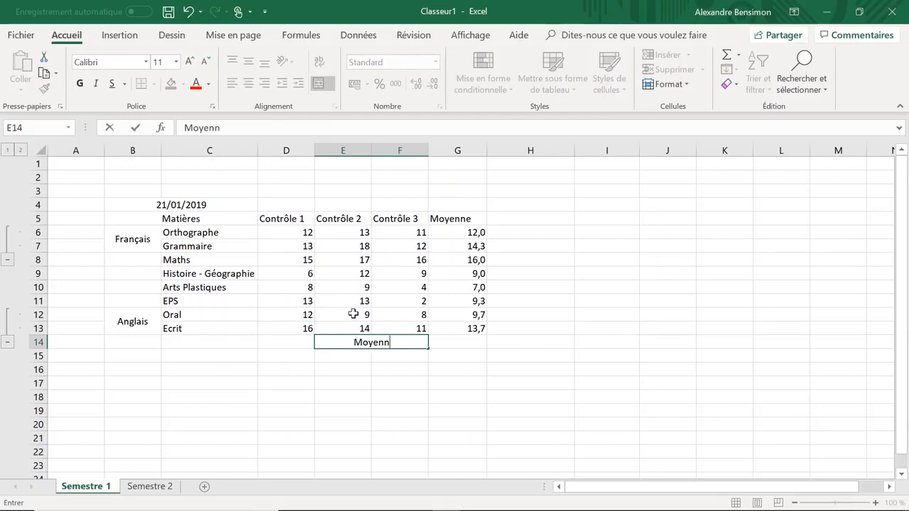
{"action": "key", "text": "Tab"}
Calculate the general average of the subject averages G6:G13 in G14.
{"action": "left_click_drag", "start_coordinate": [465, 233], "coordinate": [466, 334]}
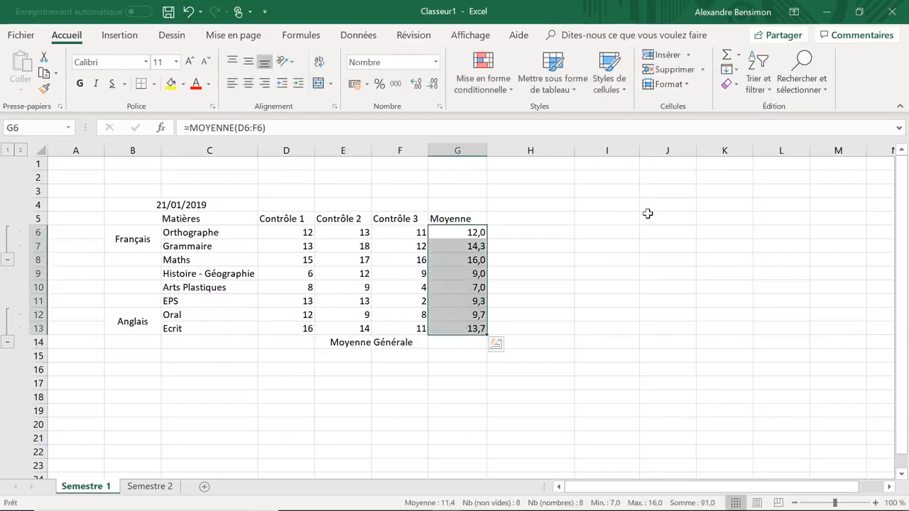
{"action": "left_click", "coordinate": [738, 54]}
{"action": "left_click", "coordinate": [757, 89]}
{"action": "left_click", "coordinate": [474, 367]}
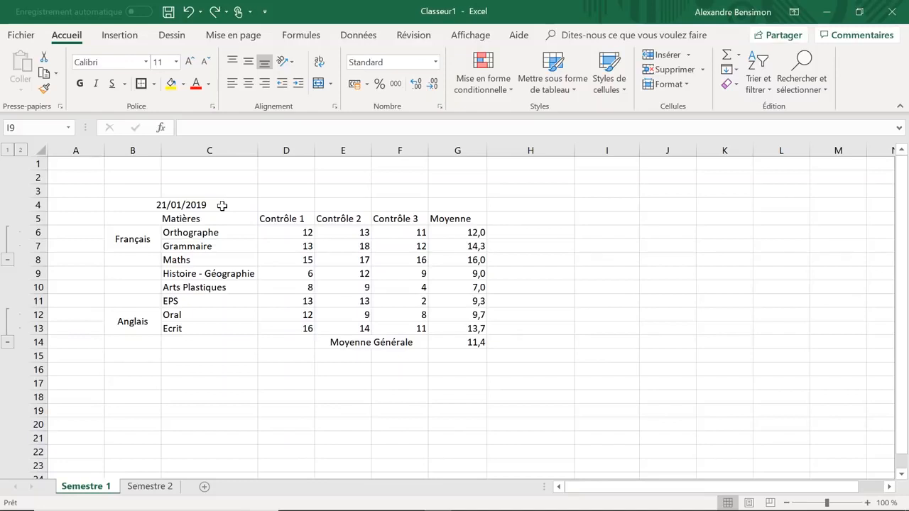
Unmerge the Matières, Français and Anglais cells in column B.
{"action": "left_click", "coordinate": [223, 206]}
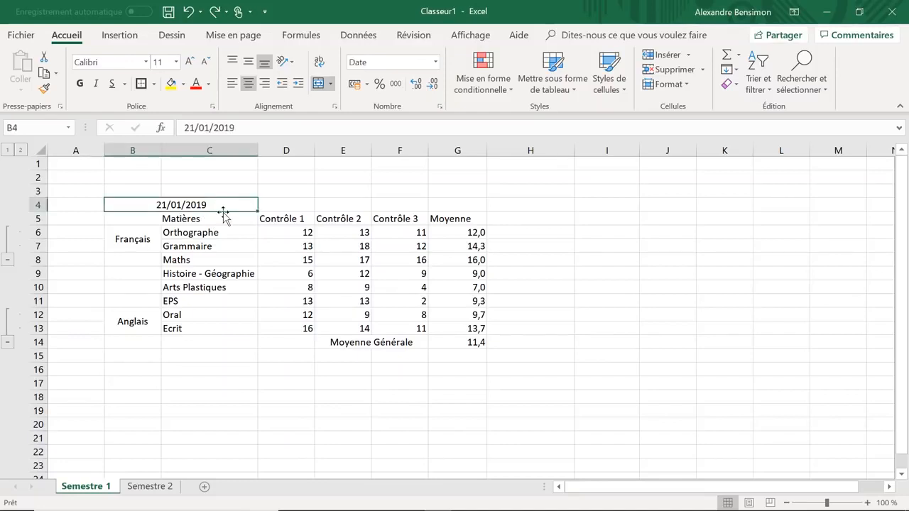
{"action": "left_click", "coordinate": [239, 217]}
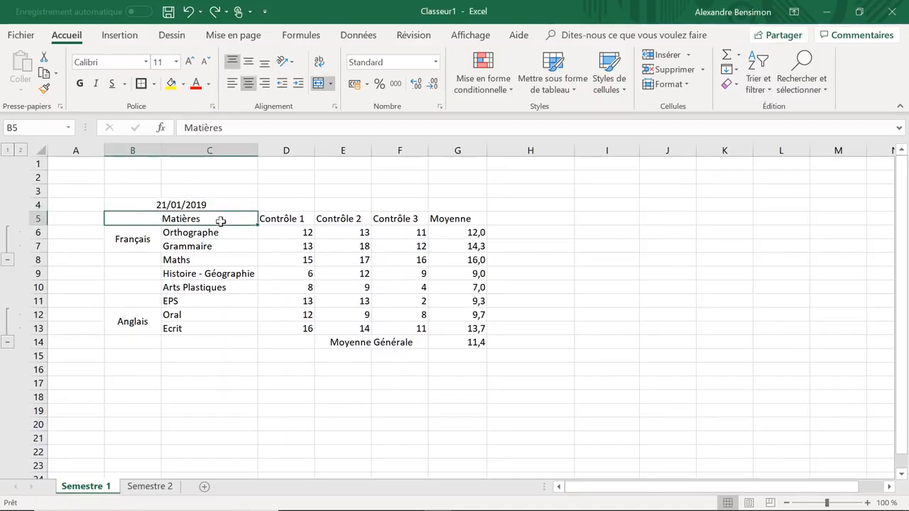
{"action": "left_click", "coordinate": [318, 84]}
{"action": "left_click", "coordinate": [146, 239]}
{"action": "left_click", "coordinate": [324, 84]}
{"action": "left_click", "coordinate": [149, 321]}
{"action": "left_click", "coordinate": [321, 85]}
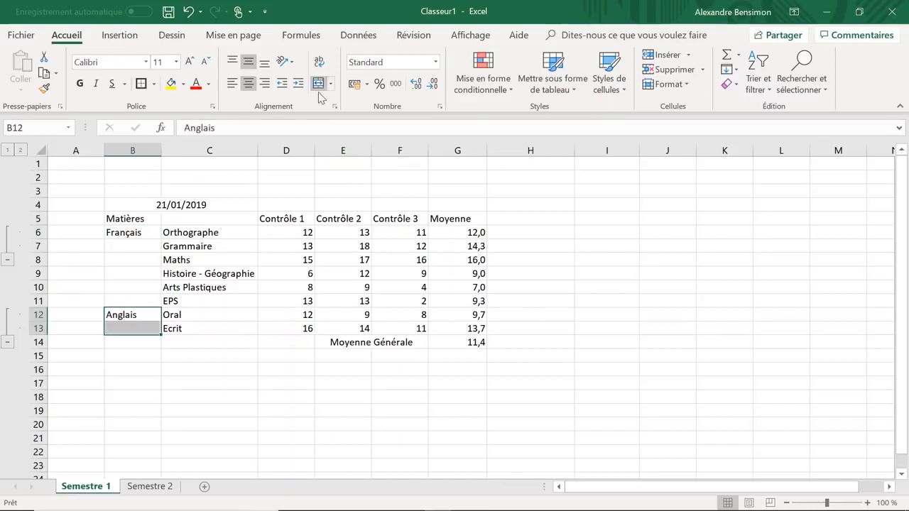
Unmerge the Moyenne Générale cell in row 14 and move its label to C14.
{"action": "left_click", "coordinate": [331, 343]}
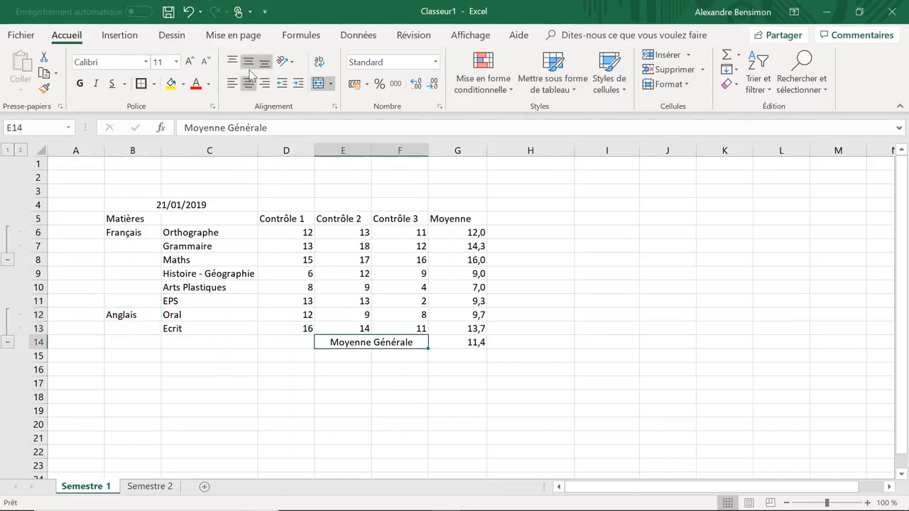
{"action": "left_click", "coordinate": [321, 84]}
{"action": "left_click_drag", "start_coordinate": [360, 340], "coordinate": [186, 345]}
Move the Français and Anglais labels into column C, giving Français Orthographe, Français Grammaire, Anglais Oral and Anglais Ecrit.
{"action": "double_click", "coordinate": [124, 315]}
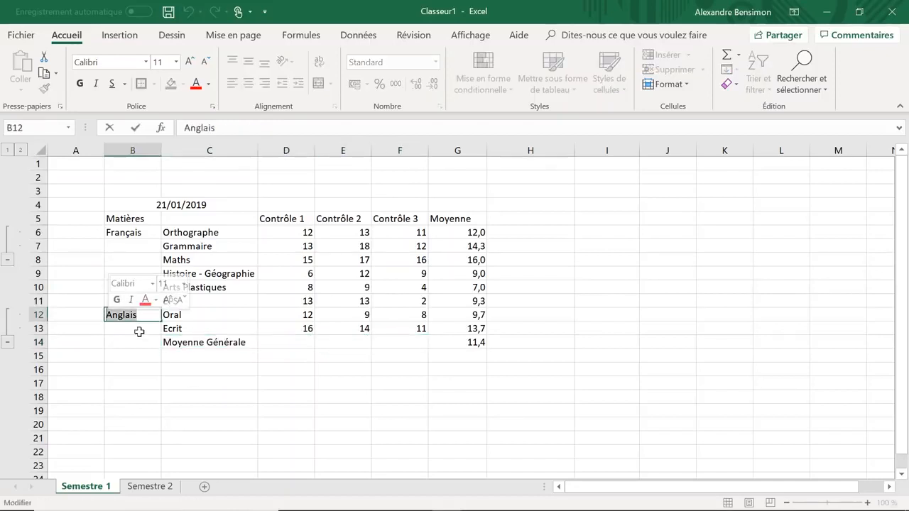
{"action": "left_click", "coordinate": [138, 328]}
{"action": "left_click", "coordinate": [144, 315]}
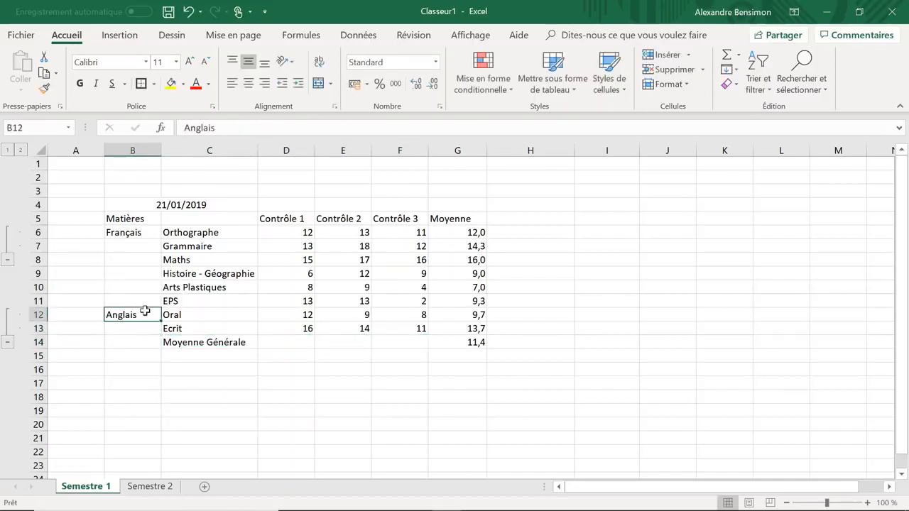
{"action": "double_click", "coordinate": [144, 312]}
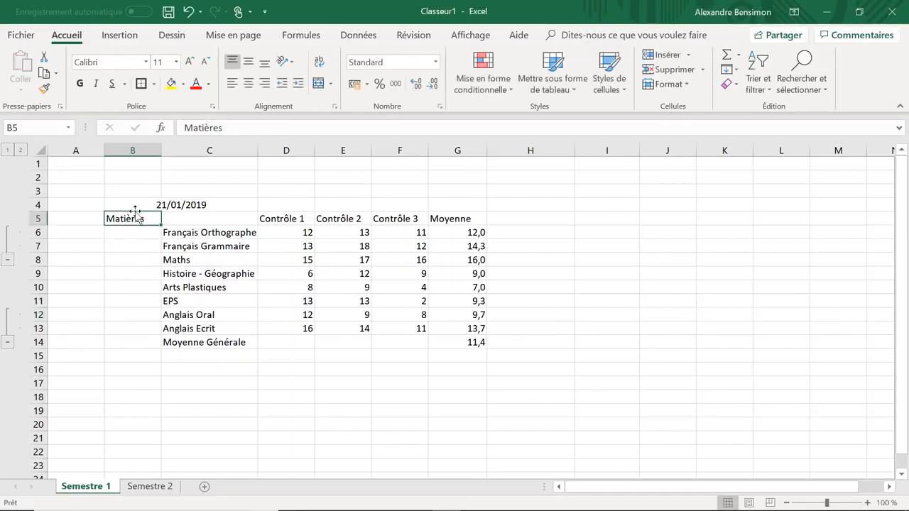
Move the Matières header to C5 and the unmerged date to C4, centring both in their cells.
{"action": "left_click_drag", "start_coordinate": [161, 222], "coordinate": [187, 221]}
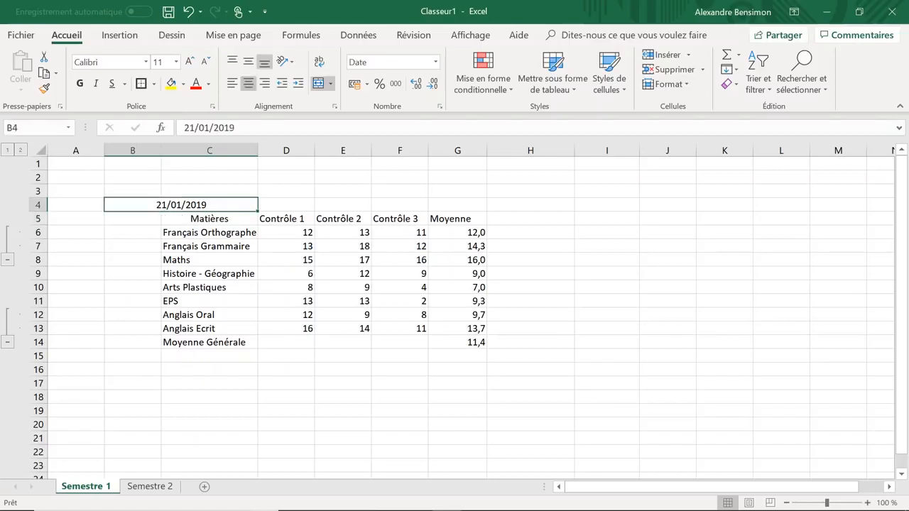
{"action": "left_click", "coordinate": [318, 83]}
{"action": "left_click_drag", "start_coordinate": [142, 201], "coordinate": [206, 204]}
{"action": "left_click", "coordinate": [249, 83]}
{"action": "left_click", "coordinate": [399, 177]}
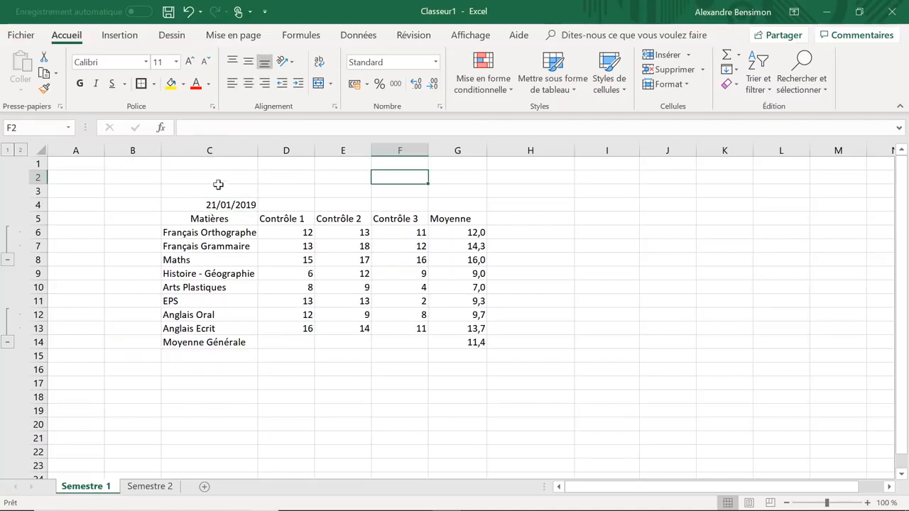
{"action": "left_click", "coordinate": [534, 345]}
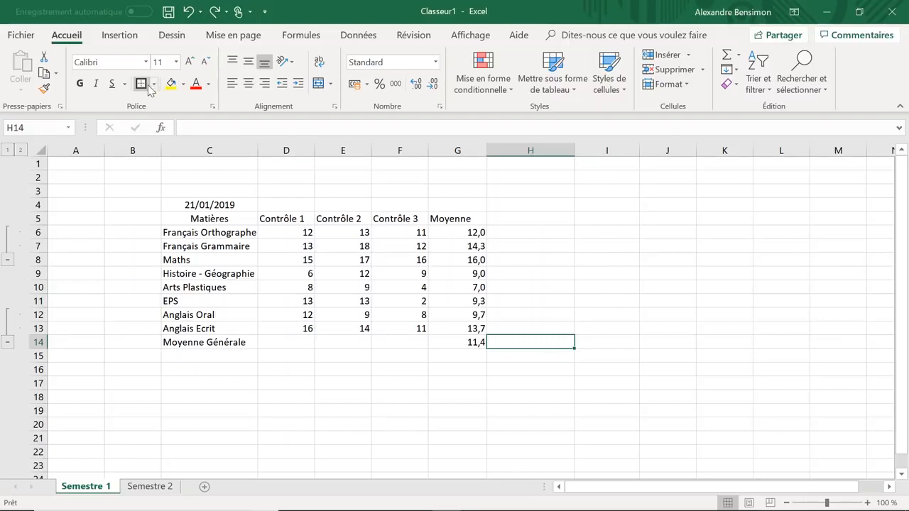
Select the grade table range from the Matières header in C5 to G13.
{"action": "left_click", "coordinate": [218, 221]}
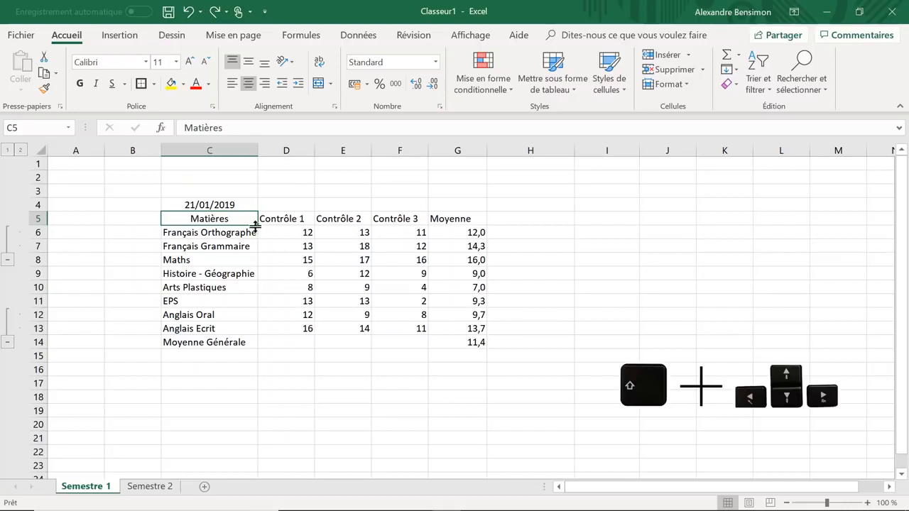
{"action": "key", "text": "shift+Right"}
{"action": "key", "text": "shift+Right"}
{"action": "key", "text": "shift+Right"}
{"action": "key", "text": "shift+Right"}
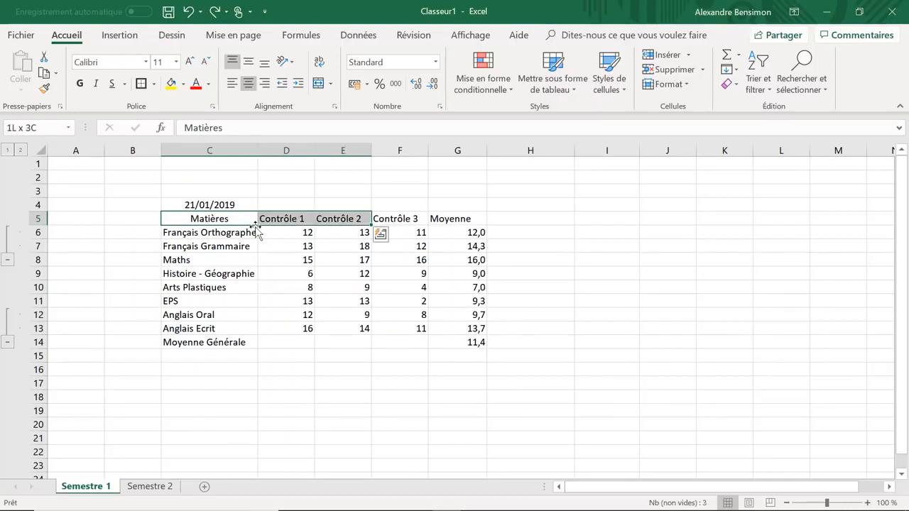
{"action": "key", "text": "shift+Down"}
{"action": "key", "text": "shift+Down"}
{"action": "key", "text": "shift+Down"}
{"action": "key", "text": "shift+Down"}
{"action": "key", "text": "shift+Down"}
{"action": "key", "text": "shift+Down"}
{"action": "key", "text": "shift+Down"}
{"action": "key", "text": "shift+Down"}
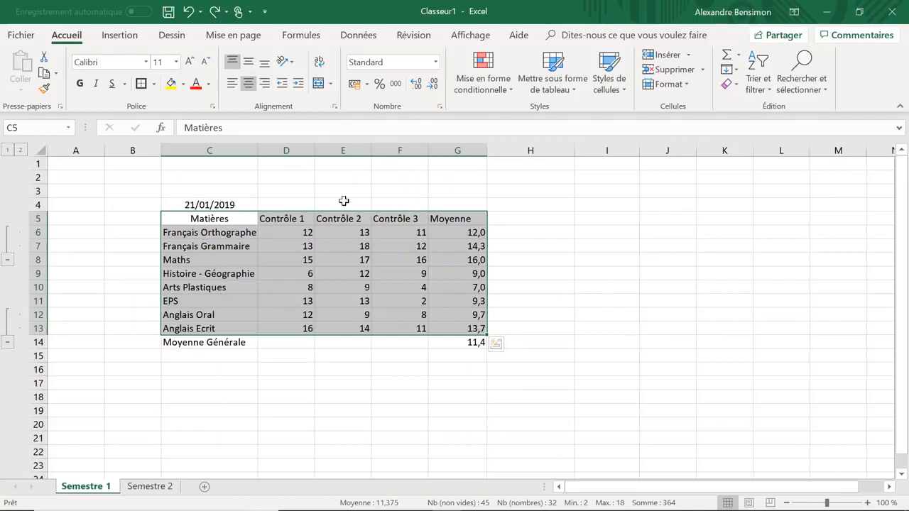
{"action": "left_click", "coordinate": [297, 216]}
Apply all borders (Toutes les bordures) to the whole grade table C5:G14.
{"action": "left_click", "coordinate": [218, 221]}
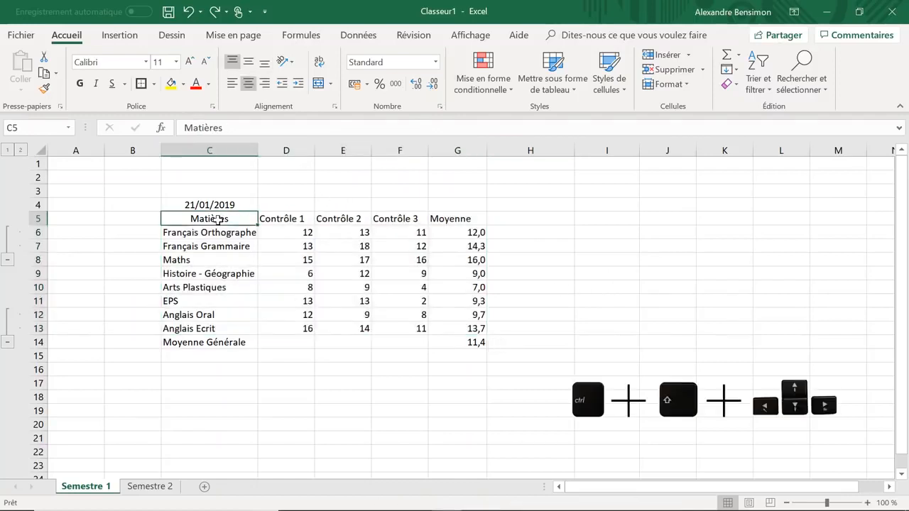
{"action": "key", "text": "ctrl+shift+Right"}
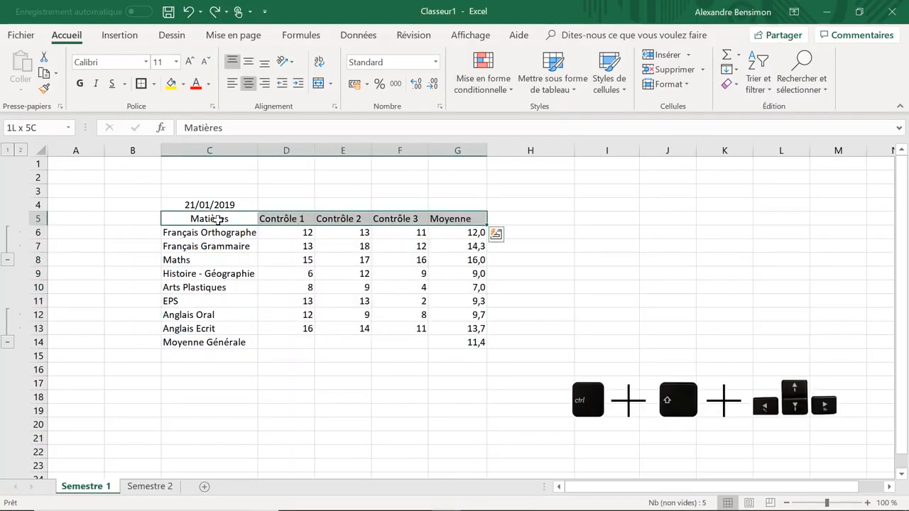
{"action": "key", "text": "ctrl+shift+Down"}
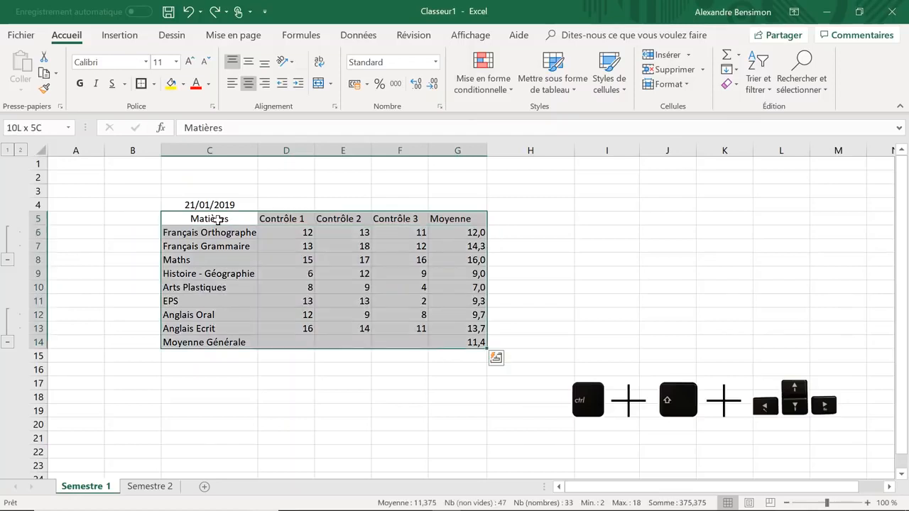
{"action": "left_click", "coordinate": [154, 83]}
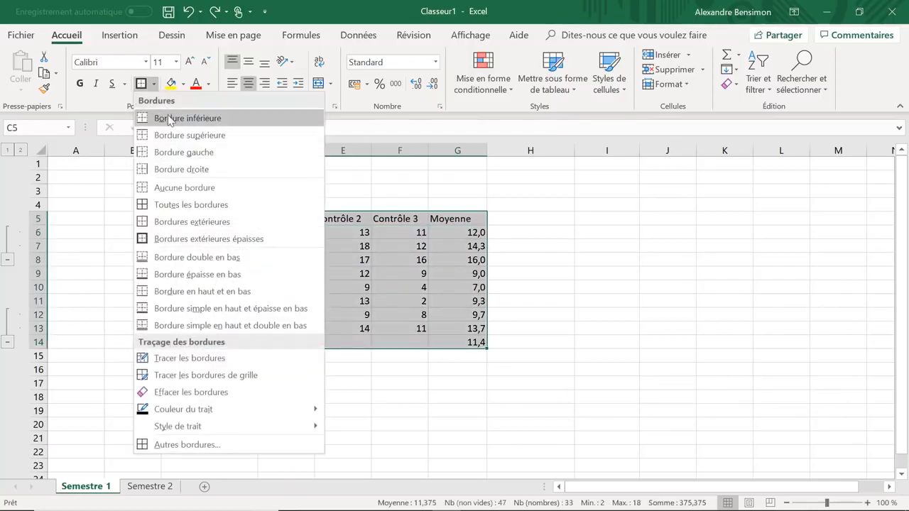
{"action": "left_click", "coordinate": [208, 206]}
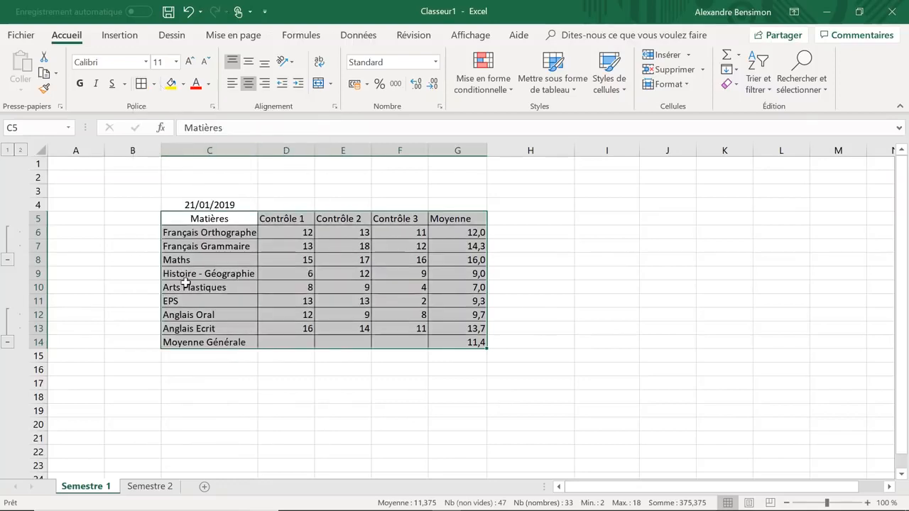
{"action": "left_click", "coordinate": [136, 338]}
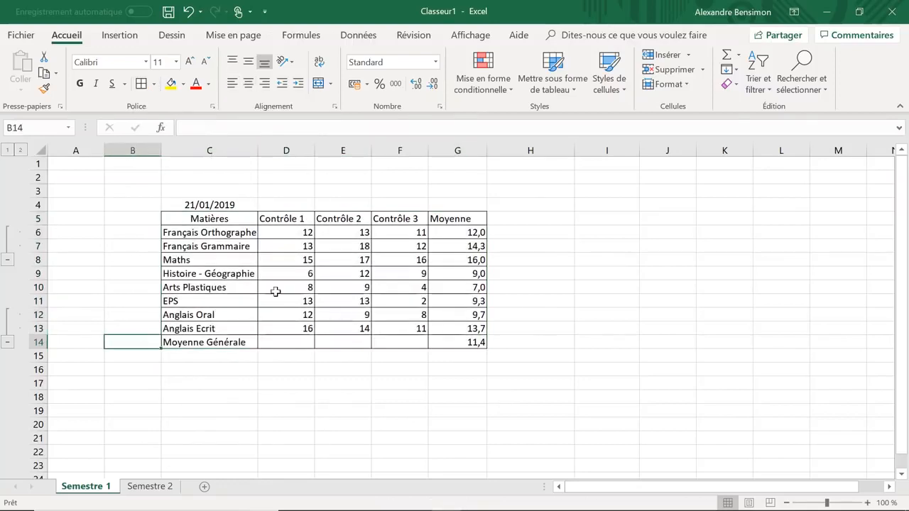
Add thick outside borders (Bordures extérieures épaisses) around the grade table C5:G14.
{"action": "left_click", "coordinate": [176, 220]}
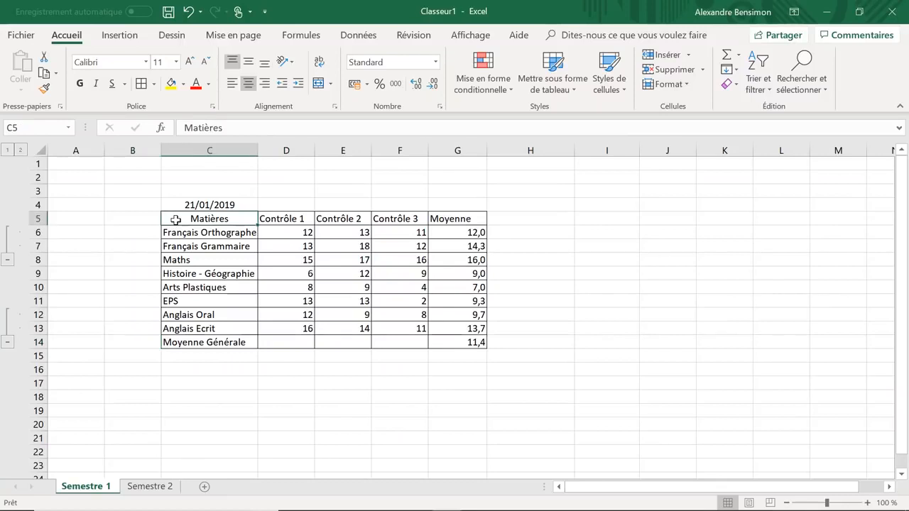
{"action": "key", "text": "ctrl+shift+Right"}
{"action": "key", "text": "ctrl+shift+Down"}
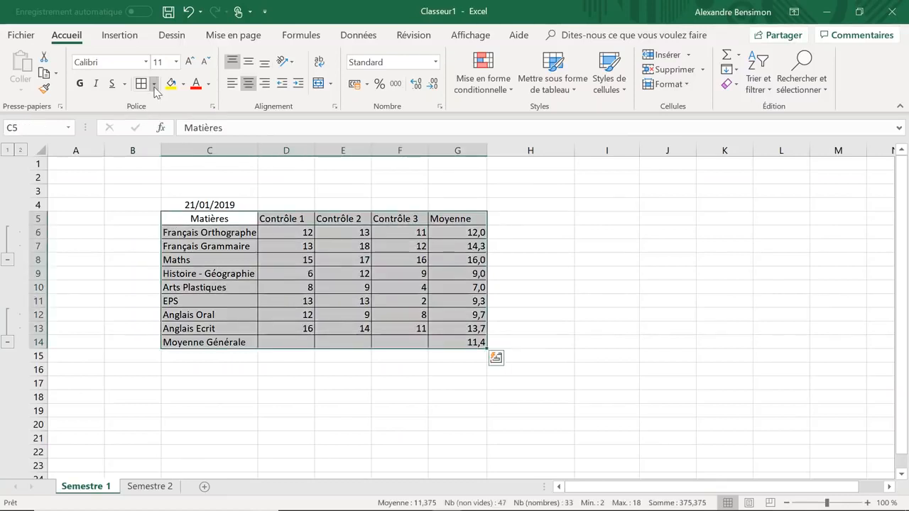
{"action": "left_click", "coordinate": [153, 84]}
{"action": "left_click", "coordinate": [163, 239]}
{"action": "left_click", "coordinate": [507, 256]}
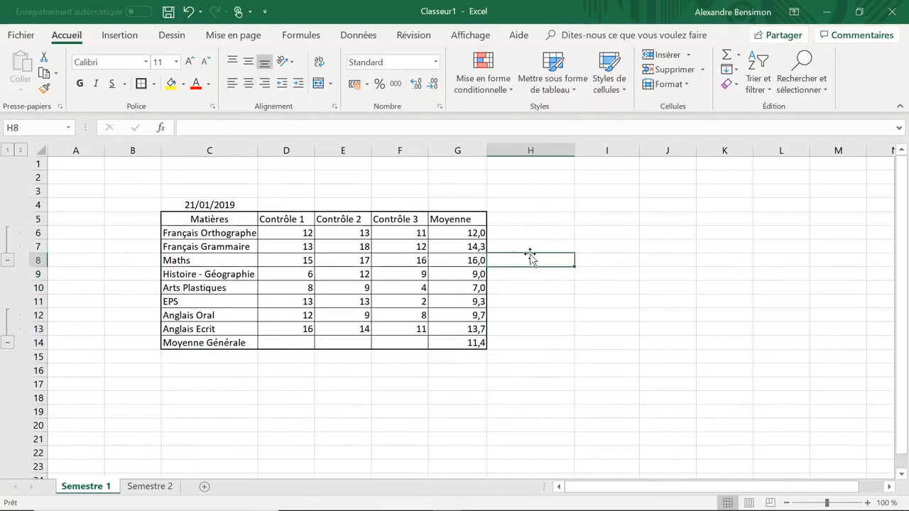
Undo both border changes on the grade table.
{"action": "left_click", "coordinate": [541, 249]}
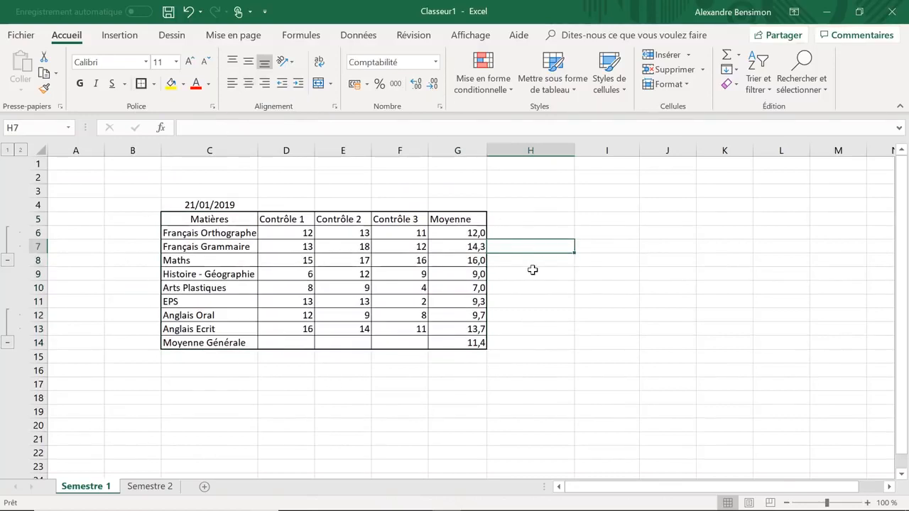
{"action": "left_click", "coordinate": [522, 345]}
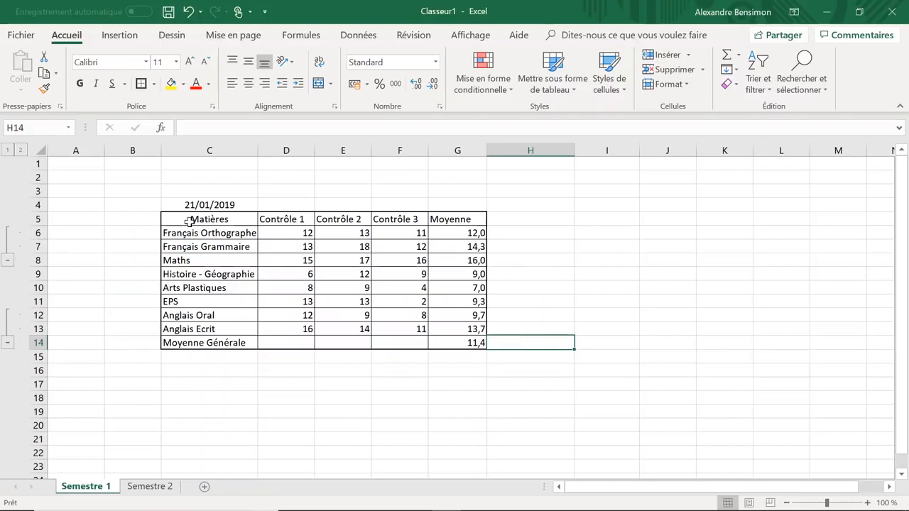
{"action": "key", "text": "ctrl+z"}
{"action": "left_click", "coordinate": [523, 269]}
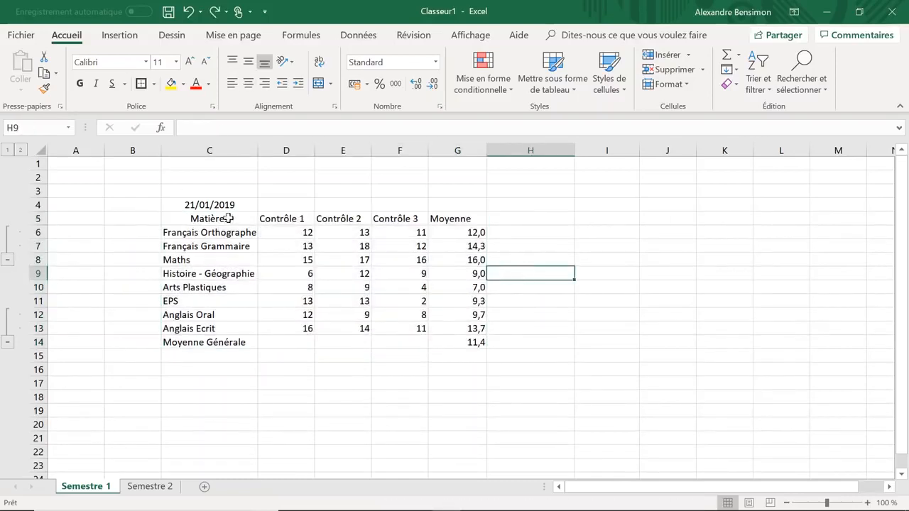
Format C5:G14 as a table with headers, using the grey style in the first row of the Moyen group.
{"action": "left_click", "coordinate": [199, 218]}
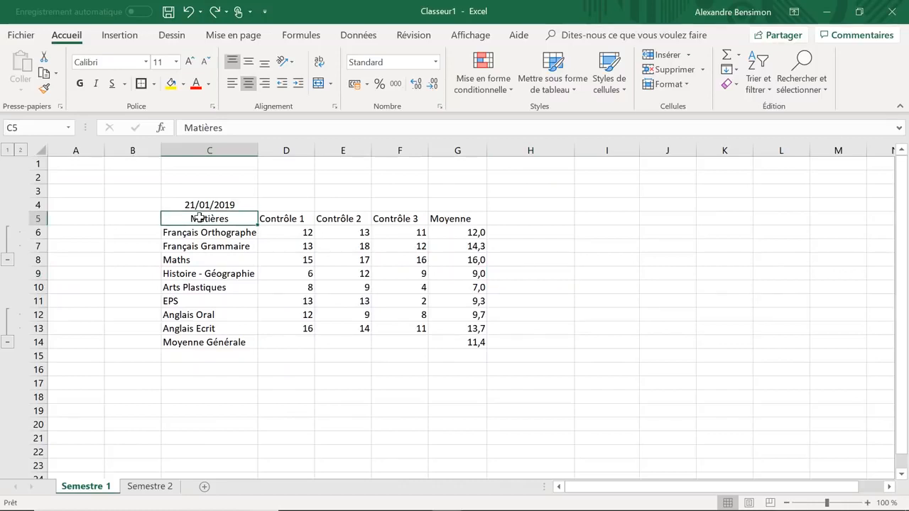
{"action": "key", "text": "ctrl+shift+Right"}
{"action": "key", "text": "ctrl+shift+Down"}
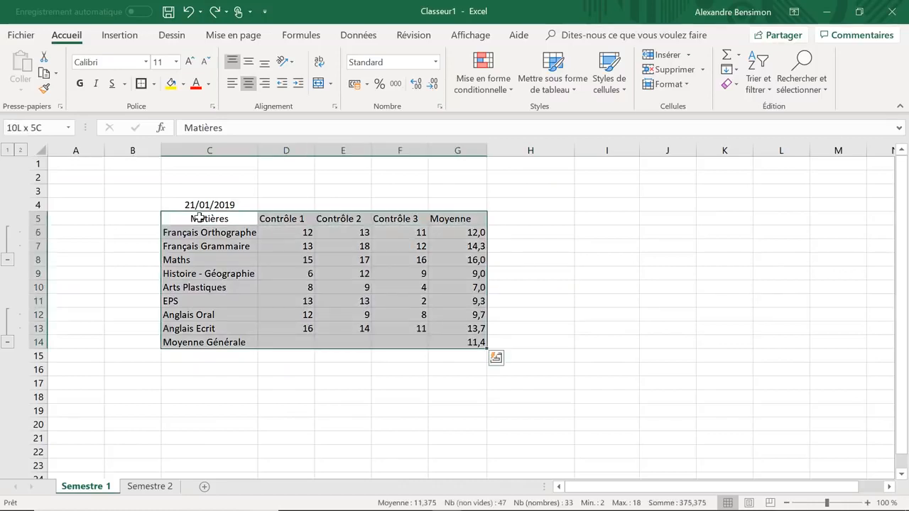
{"action": "left_click", "coordinate": [576, 90]}
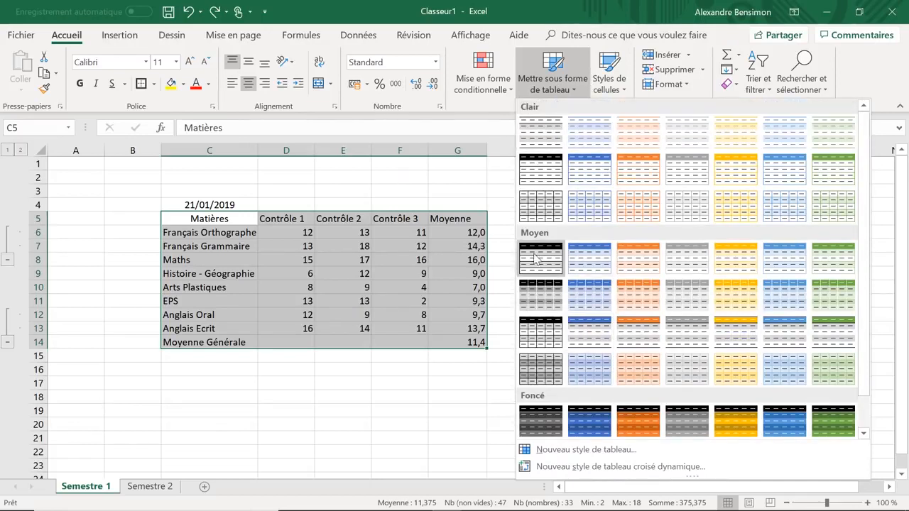
{"action": "scroll", "coordinate": [536, 259], "scroll_direction": "down", "scroll_amount": 1}
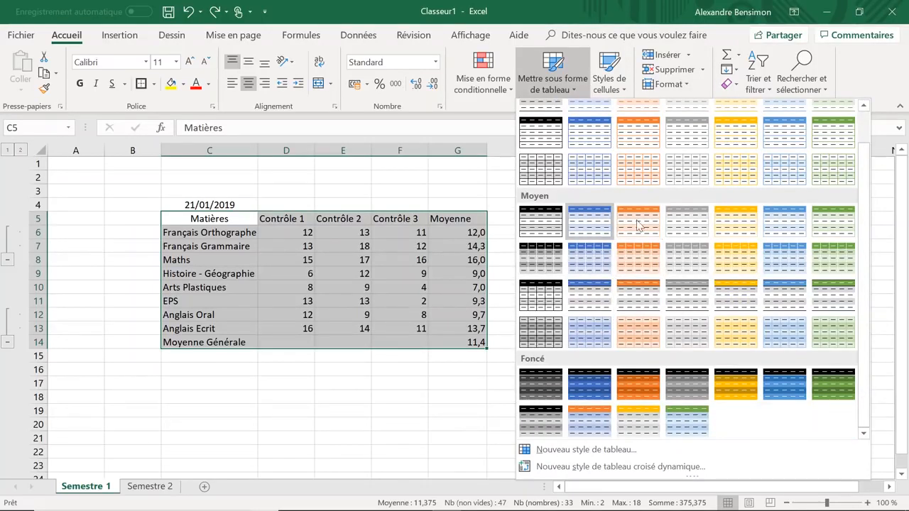
{"action": "left_click", "coordinate": [692, 225]}
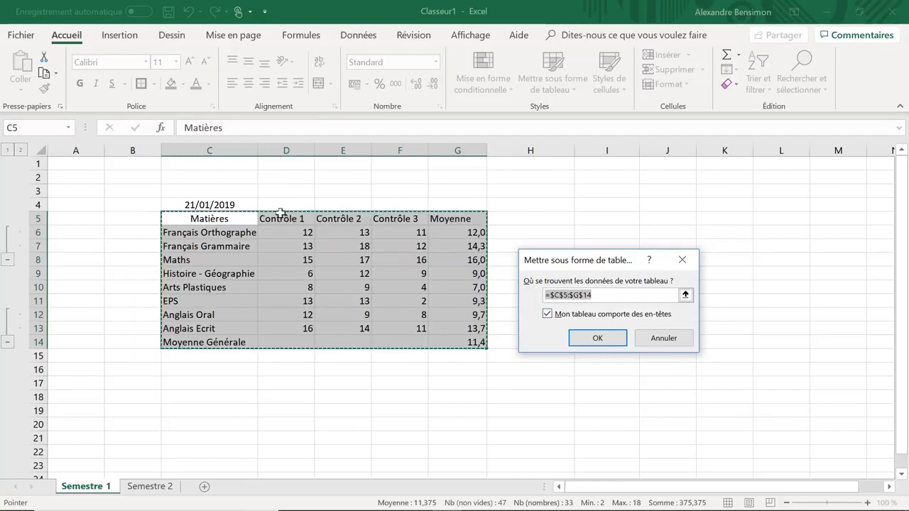
{"action": "left_click", "coordinate": [595, 340]}
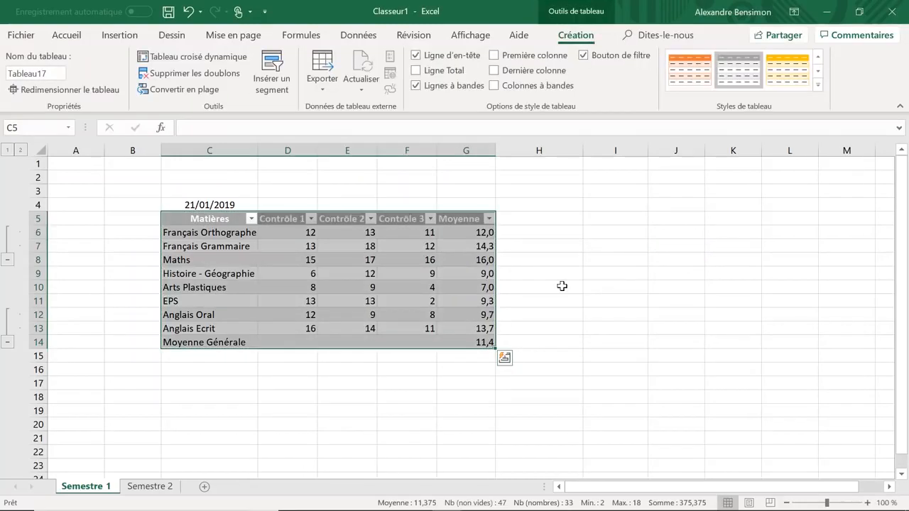
{"action": "left_click", "coordinate": [562, 286]}
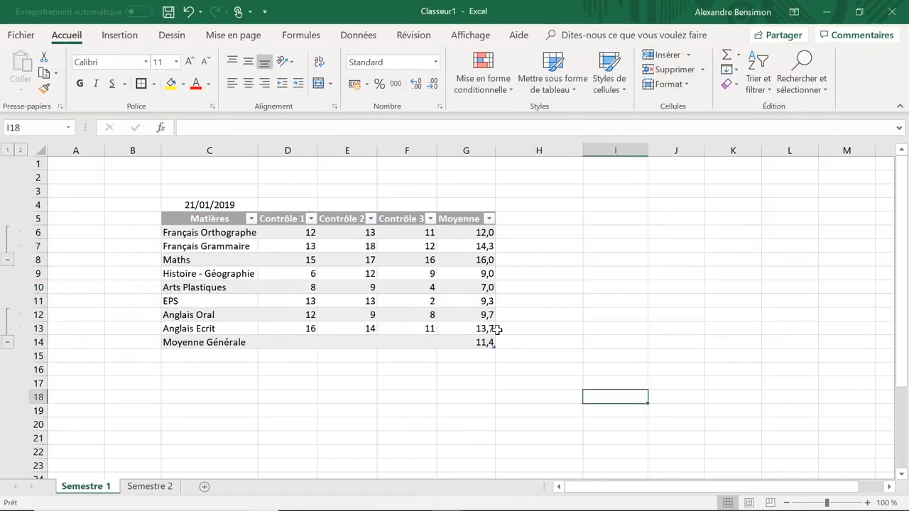
Format the empty range C19:G29 as a table without existing headers, using the orange Clair style with an orange header row.
{"action": "scroll", "coordinate": [323, 338], "scroll_direction": "down", "scroll_amount": 3}
{"action": "left_click_drag", "start_coordinate": [174, 284], "coordinate": [482, 426]}
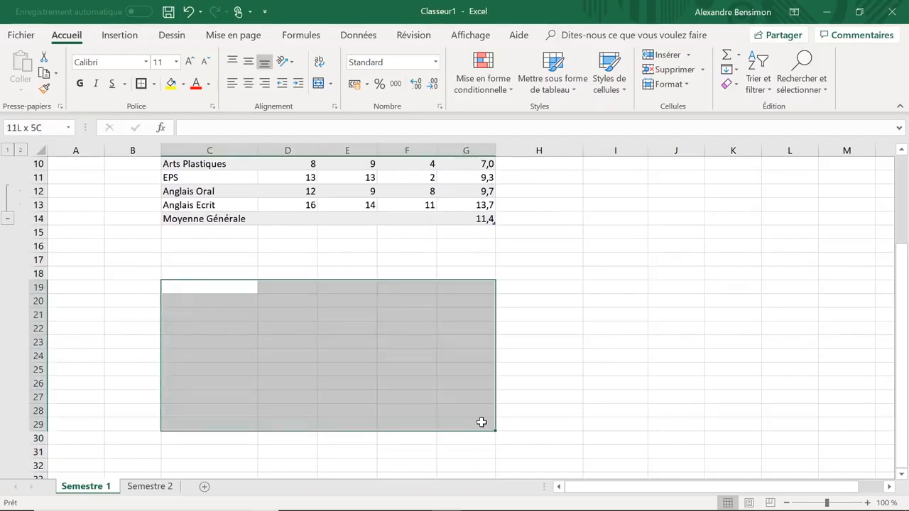
{"action": "left_click", "coordinate": [552, 75]}
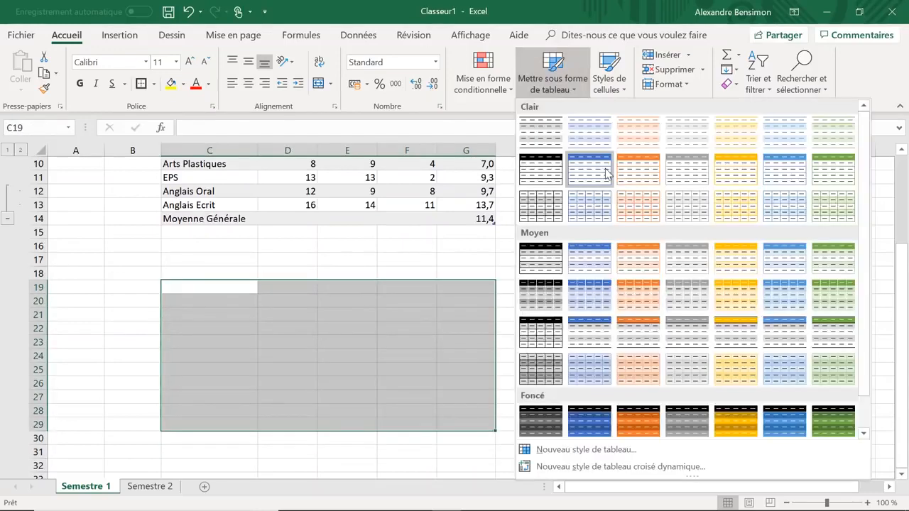
{"action": "left_click", "coordinate": [645, 175]}
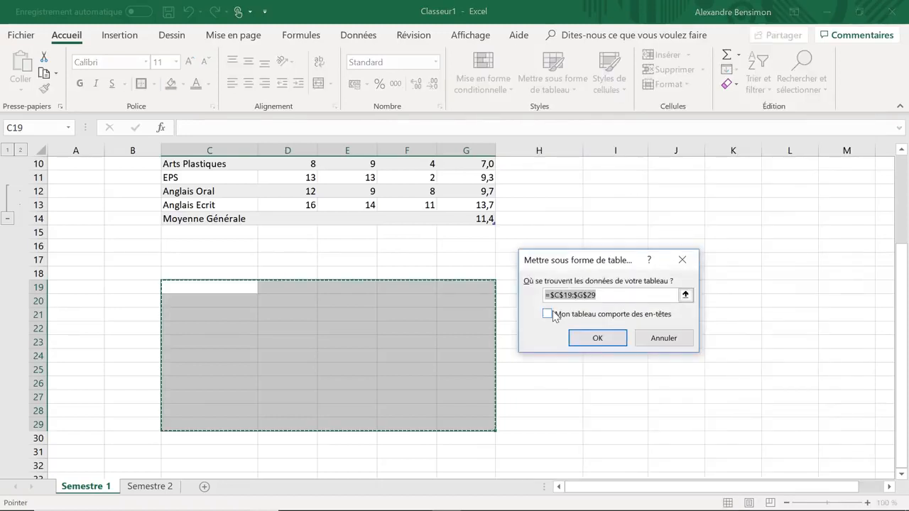
{"action": "left_click", "coordinate": [599, 338]}
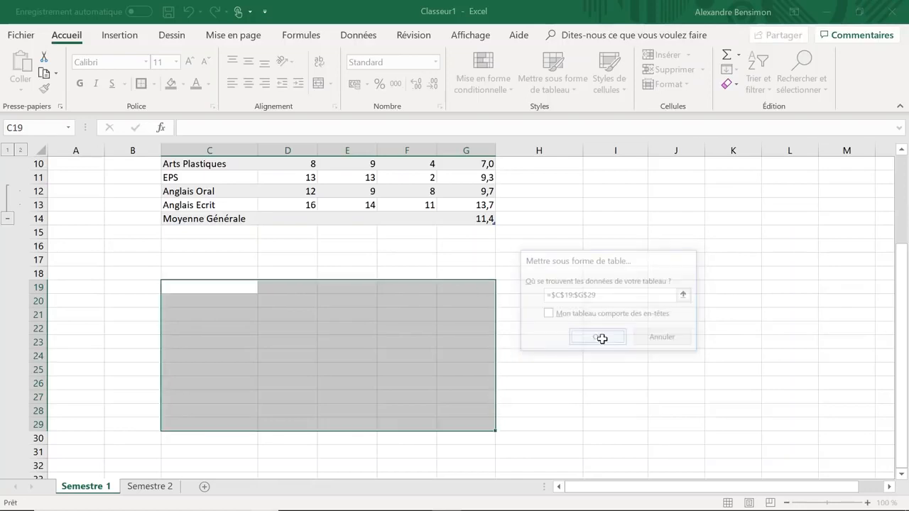
{"action": "left_click", "coordinate": [289, 368]}
{"action": "scroll", "coordinate": [245, 301], "scroll_direction": "down", "scroll_amount": 1}
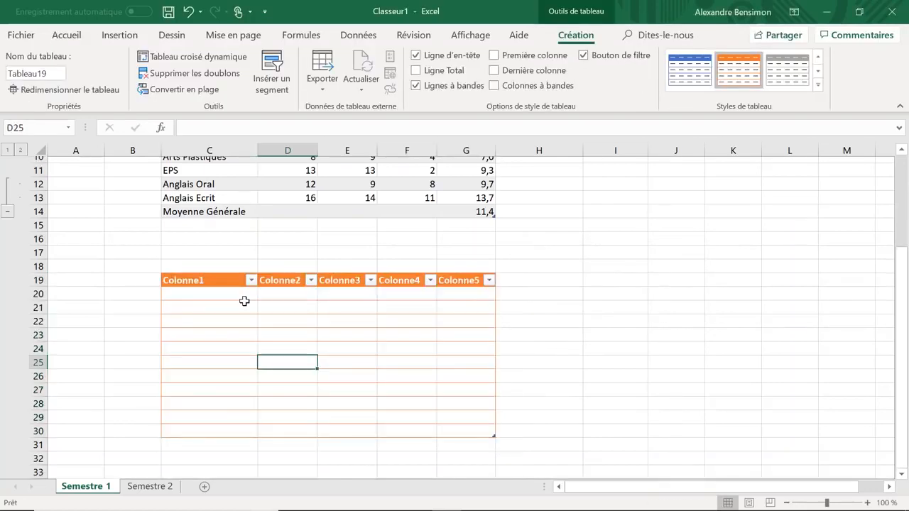
Enter Anglais in C20, the first data cell of the orange table.
{"action": "scroll", "coordinate": [245, 301], "scroll_direction": "up", "scroll_amount": 1}
{"action": "left_click", "coordinate": [194, 297]}
{"action": "type", "text": "A"}
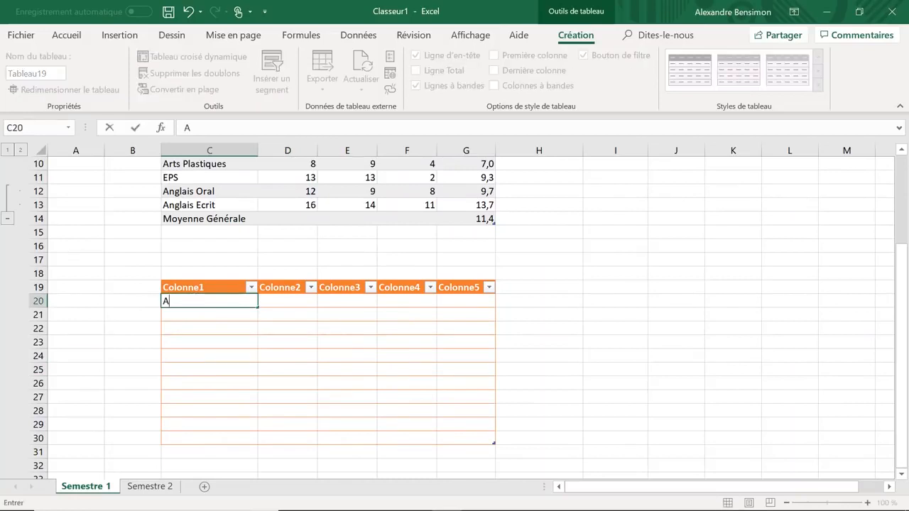
{"action": "type", "text": "nglais"}
{"action": "left_click", "coordinate": [279, 313]}
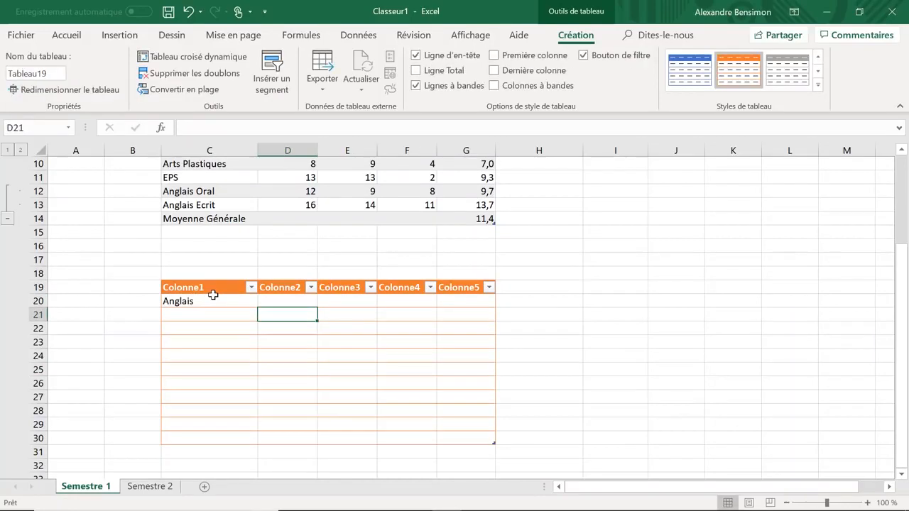
{"action": "scroll", "coordinate": [268, 315], "scroll_direction": "up", "scroll_amount": 2}
{"action": "scroll", "coordinate": [268, 315], "scroll_direction": "down", "scroll_amount": 2}
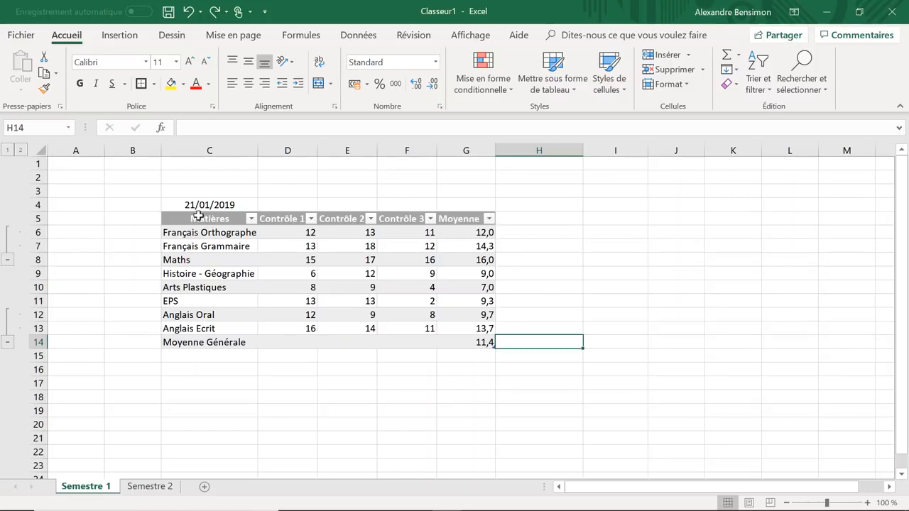
Try sorting the grade table by the Moyenne column from smallest to largest, and undo the sort.
{"action": "left_click", "coordinate": [490, 220]}
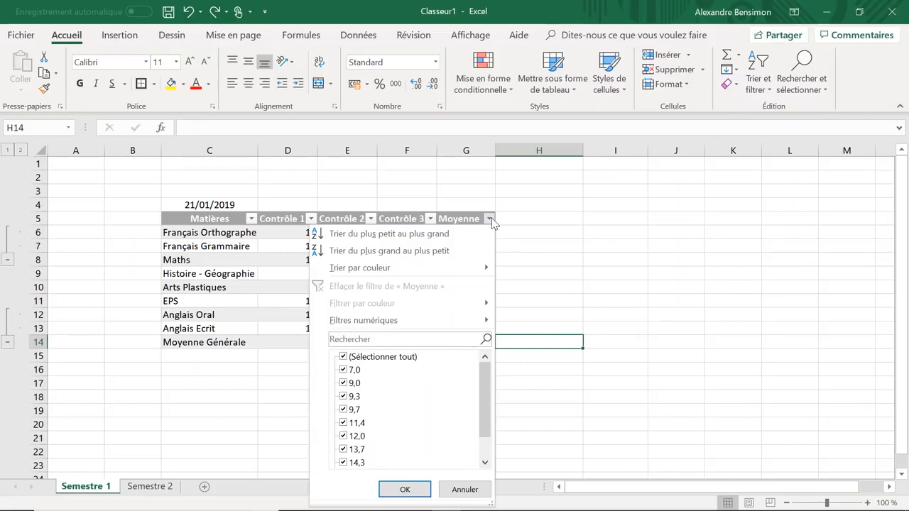
{"action": "scroll", "coordinate": [393, 364], "scroll_direction": "down", "scroll_amount": 1}
{"action": "scroll", "coordinate": [393, 363], "scroll_direction": "up", "scroll_amount": 1}
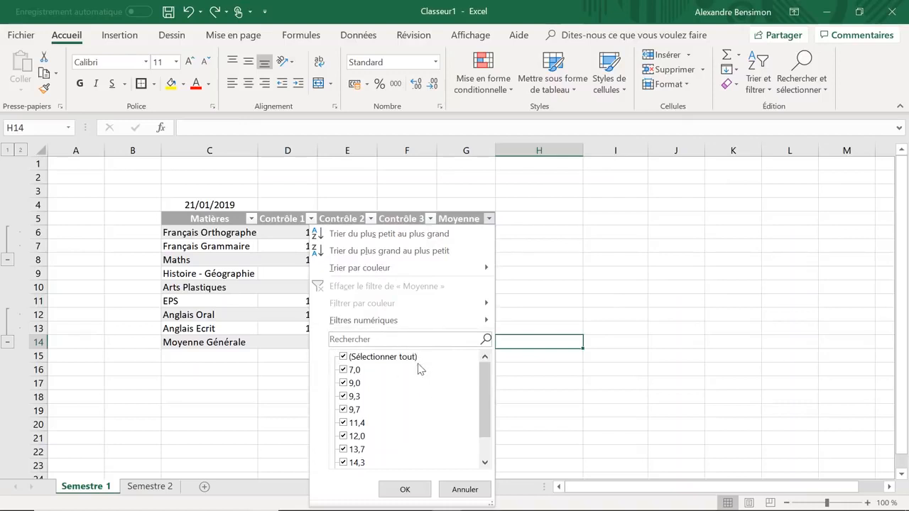
{"action": "scroll", "coordinate": [397, 409], "scroll_direction": "down", "scroll_amount": 1}
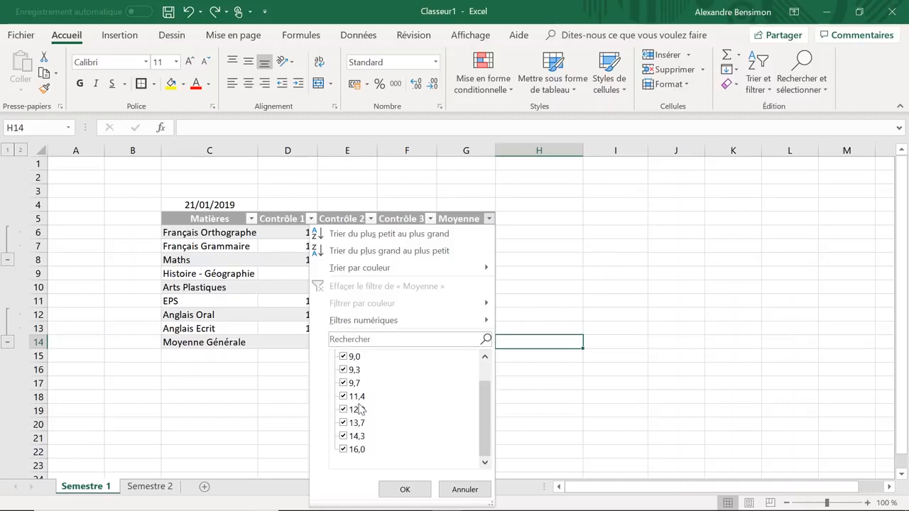
{"action": "scroll", "coordinate": [426, 436], "scroll_direction": "up", "scroll_amount": 1}
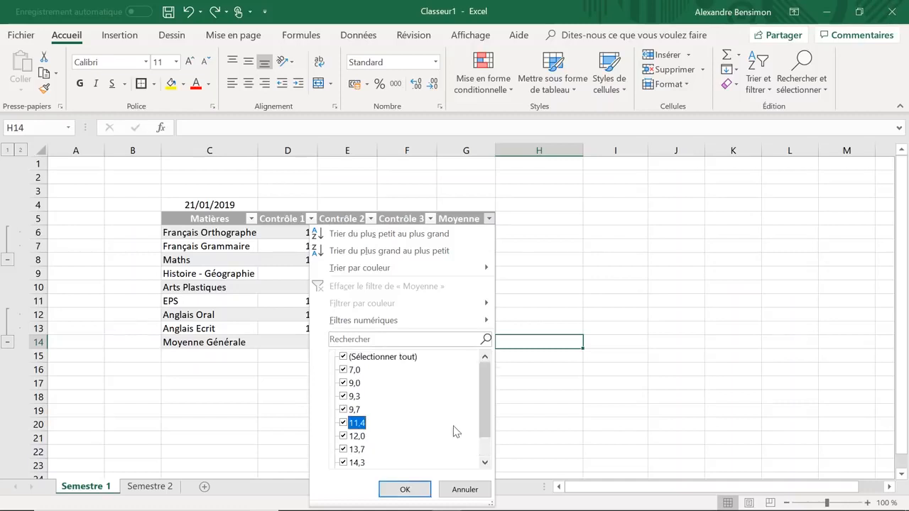
{"action": "left_click", "coordinate": [344, 424]}
{"action": "mouse_move", "coordinate": [376, 263]}
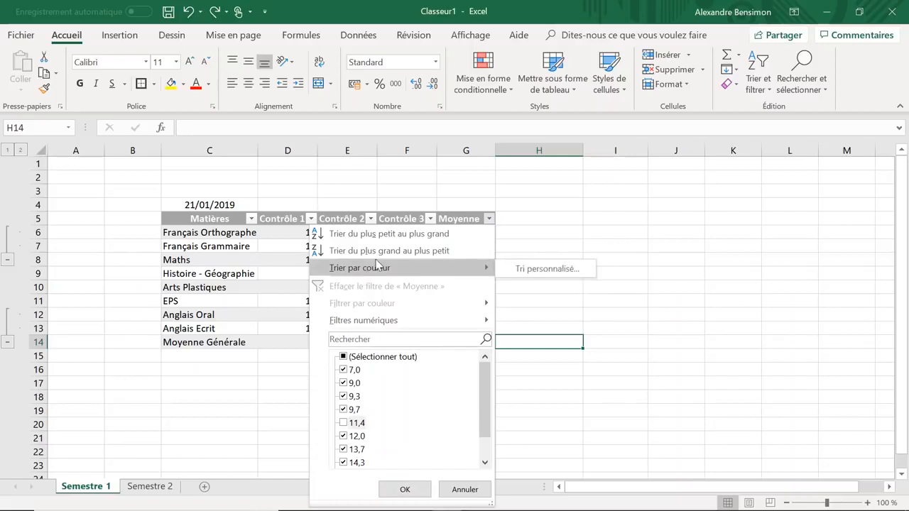
{"action": "left_click", "coordinate": [406, 235]}
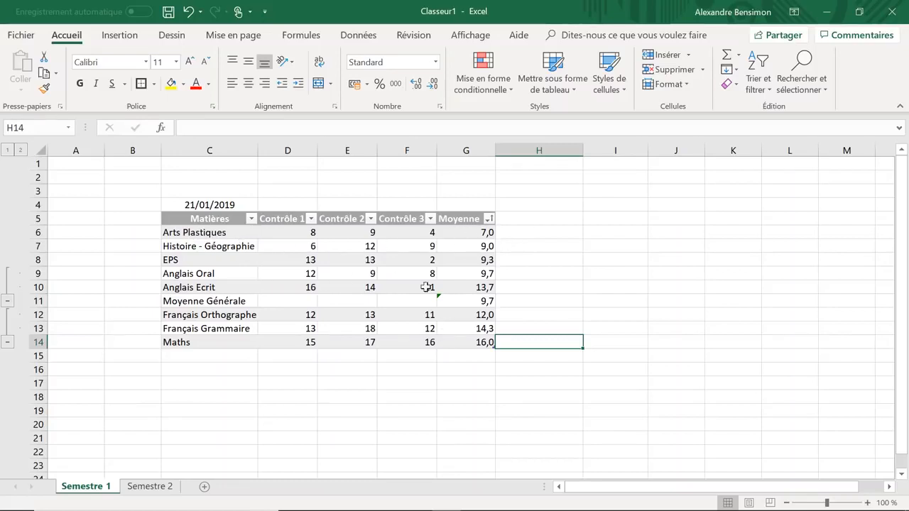
{"action": "key", "text": "ctrl+z"}
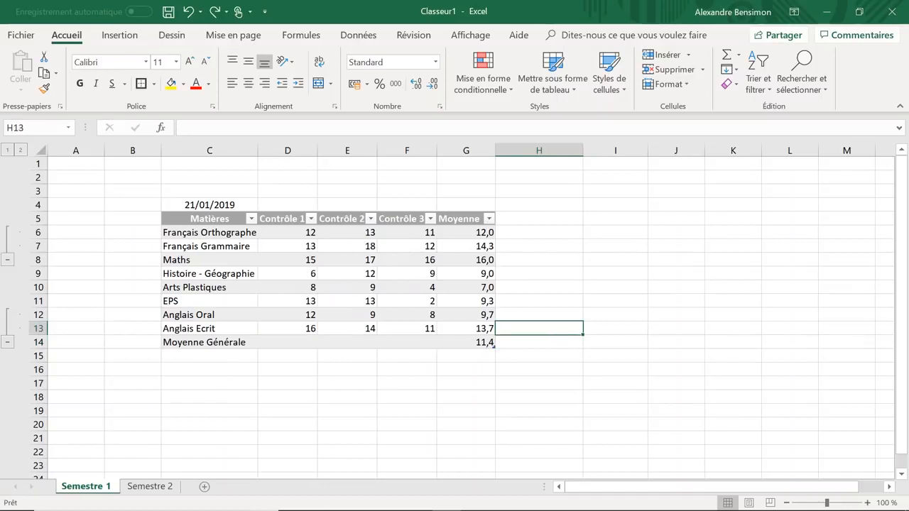
Highlight values greater than 15 in D6:G13 with conditional formatting, using green fill with dark green text.
{"action": "left_click", "coordinate": [295, 235]}
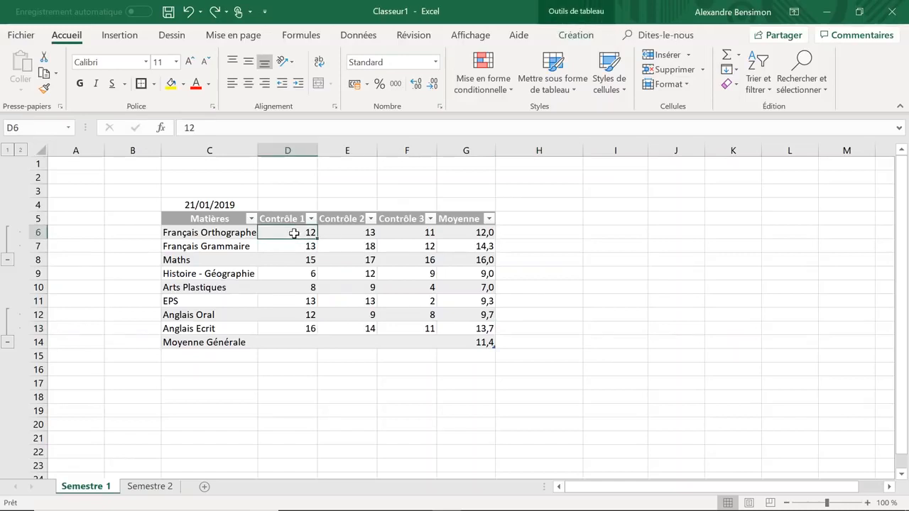
{"action": "key", "text": "ctrl+shift+Right"}
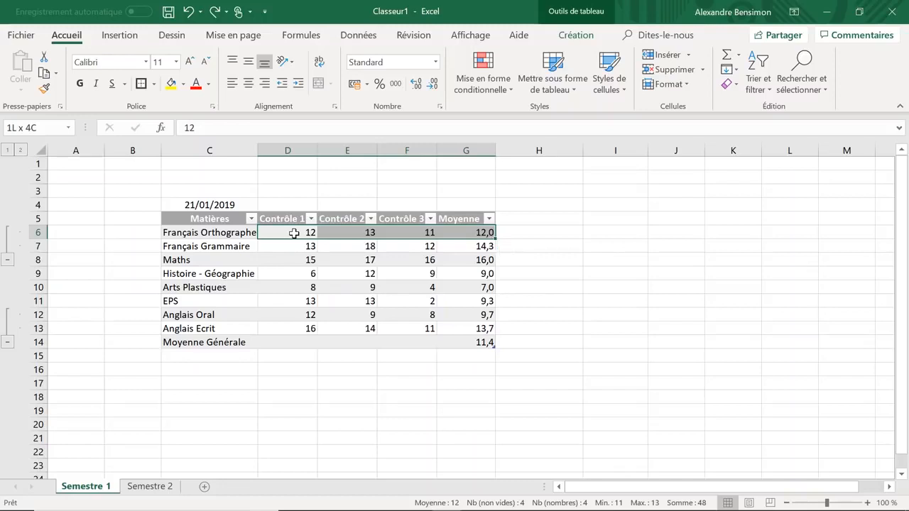
{"action": "key", "text": "ctrl+shift+Down"}
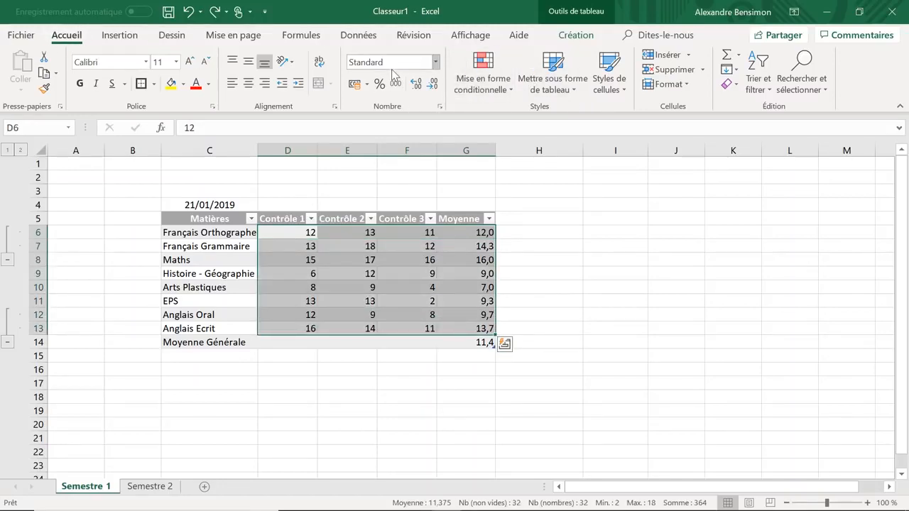
{"action": "left_click", "coordinate": [485, 82]}
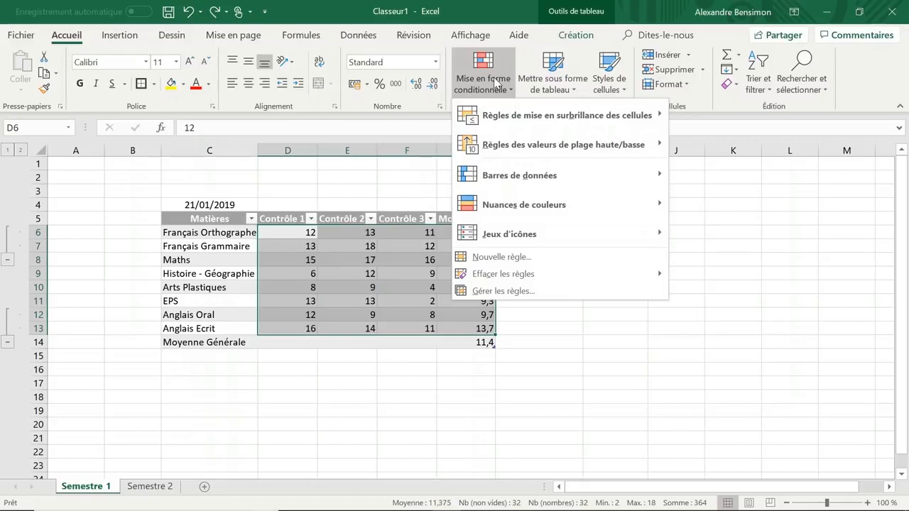
{"action": "mouse_move", "coordinate": [641, 119]}
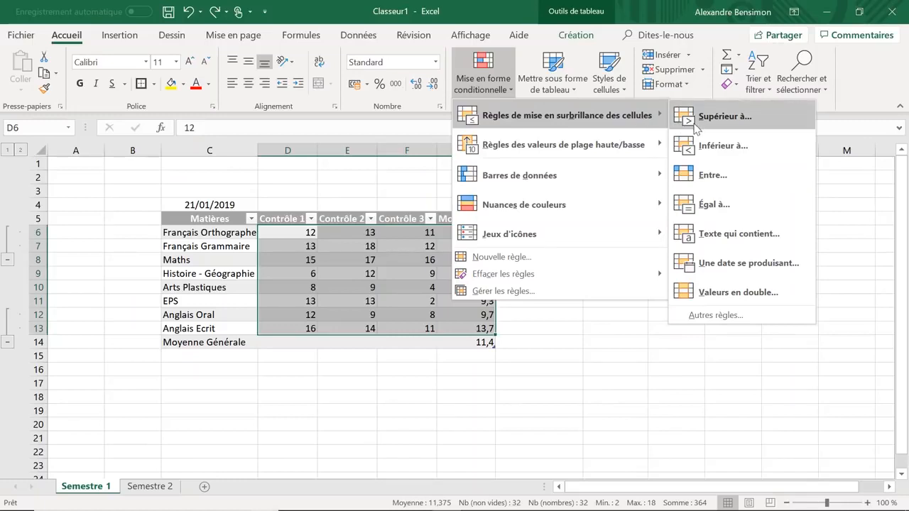
{"action": "left_click", "coordinate": [739, 124]}
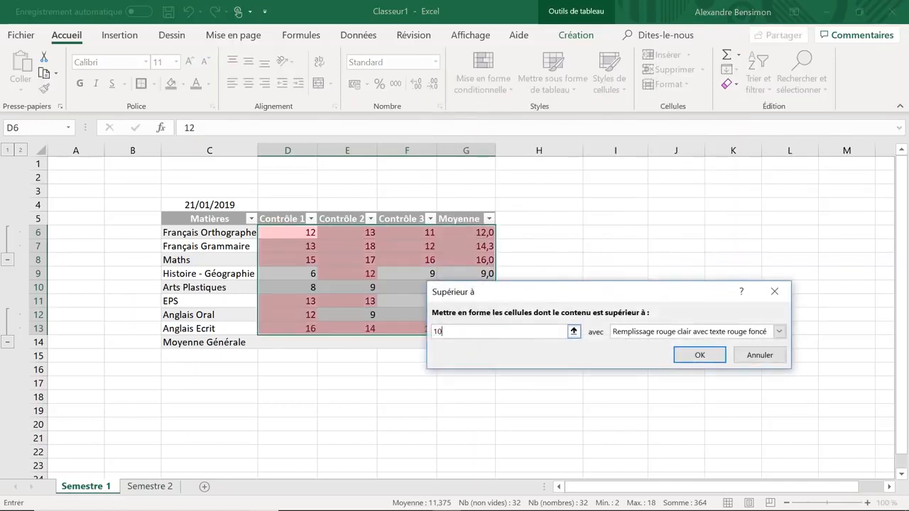
{"action": "key", "text": "BackSpace"}
{"action": "type", "text": "15"}
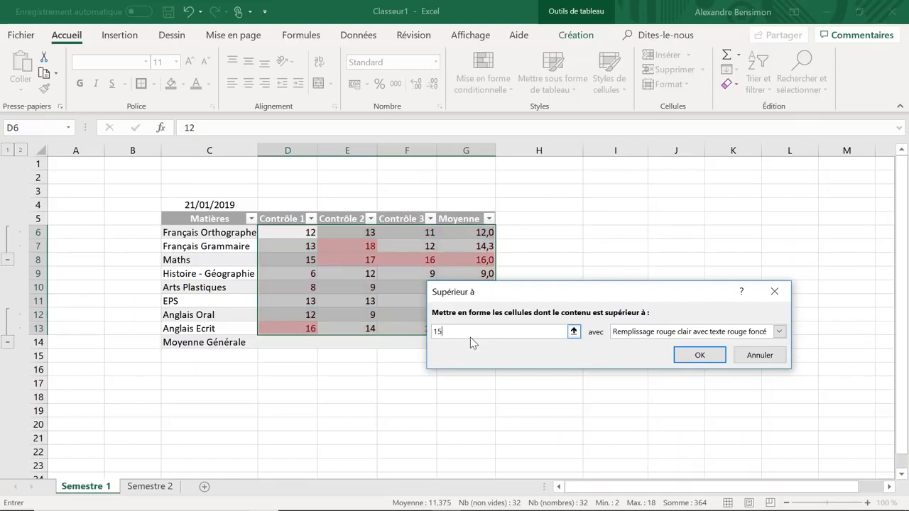
{"action": "left_click", "coordinate": [654, 332]}
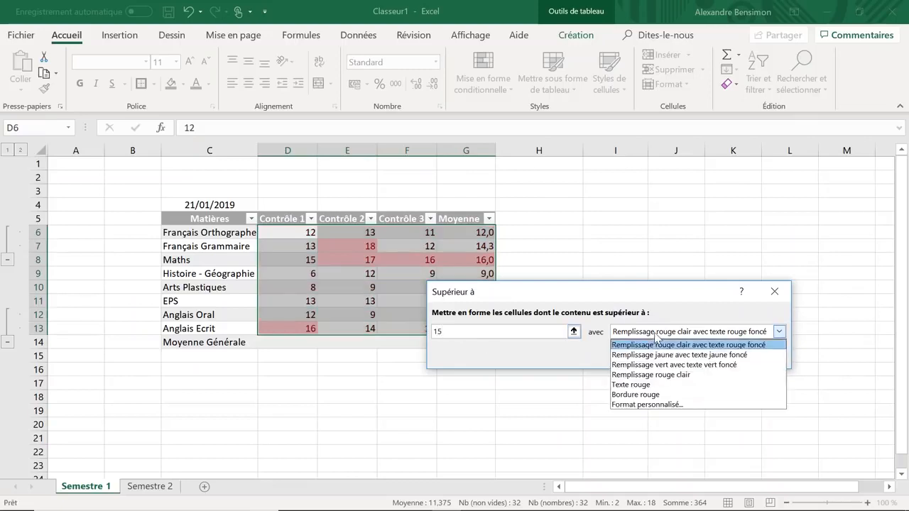
{"action": "left_click", "coordinate": [680, 365]}
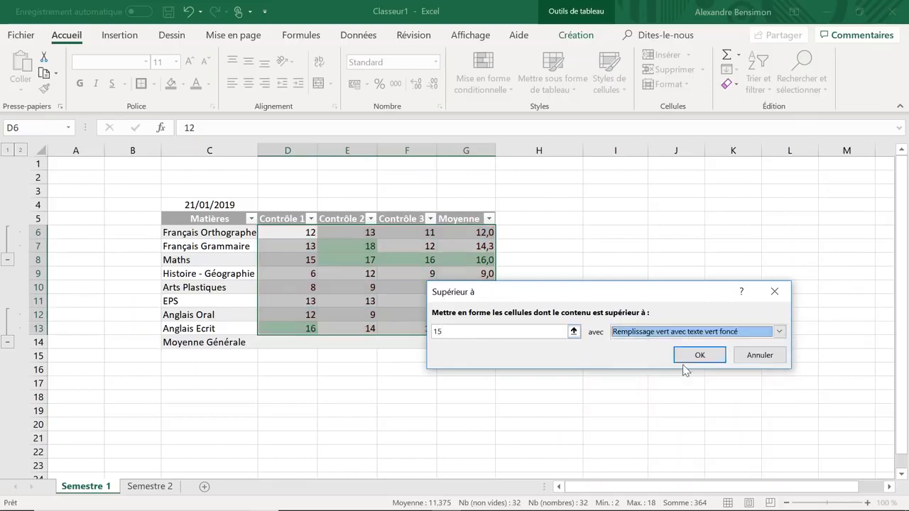
{"action": "left_click", "coordinate": [713, 360]}
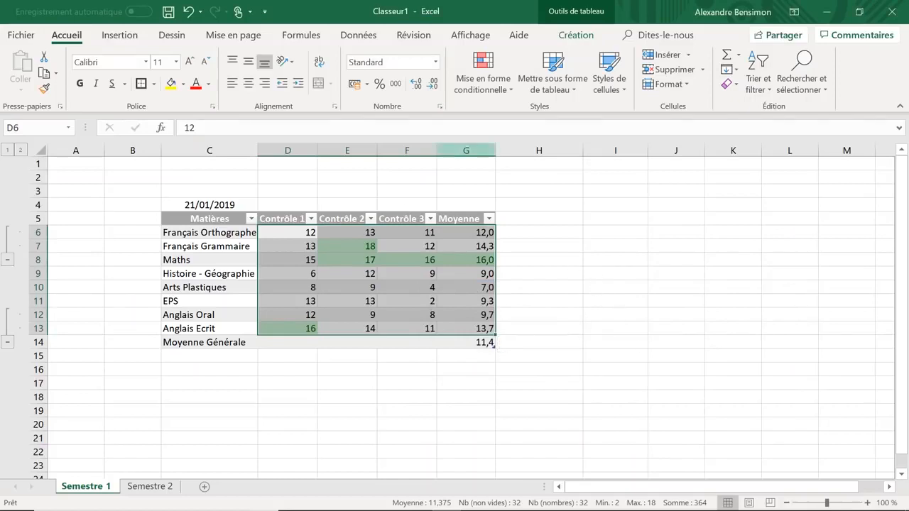
Highlight values less than 5 in D6:G13 with conditional formatting, using light red fill with dark red text.
{"action": "left_click", "coordinate": [489, 87]}
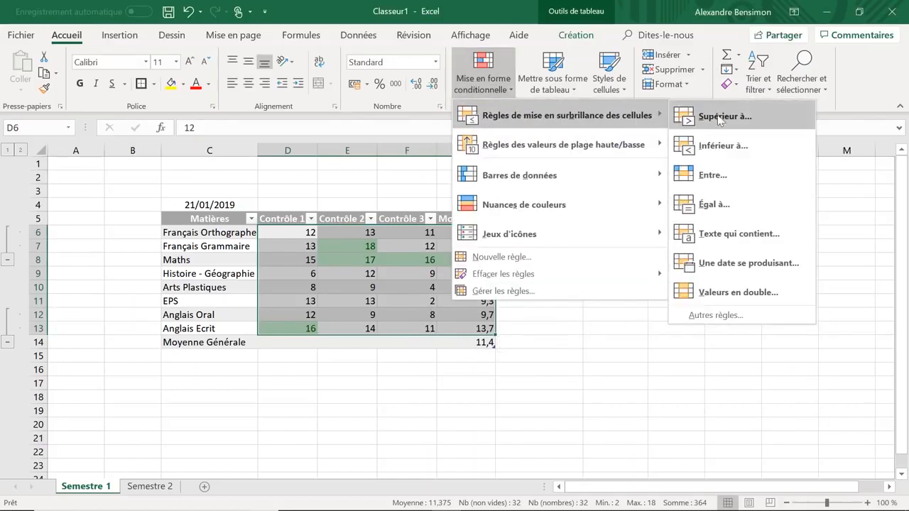
{"action": "left_click", "coordinate": [741, 147]}
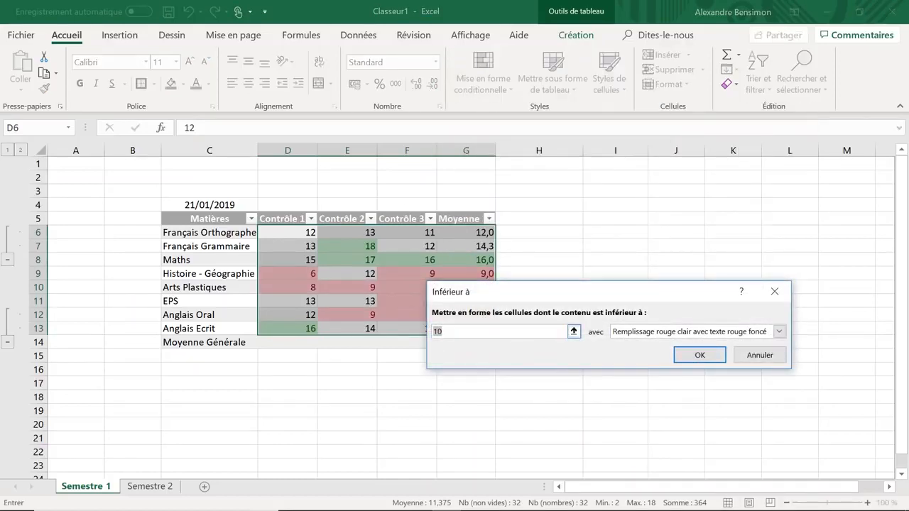
{"action": "type", "text": "5"}
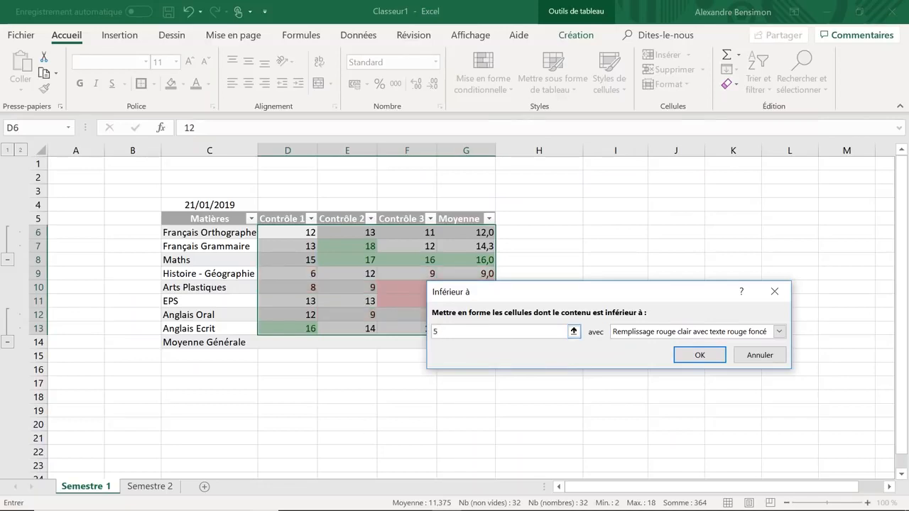
{"action": "left_click", "coordinate": [652, 332]}
{"action": "left_click", "coordinate": [710, 342]}
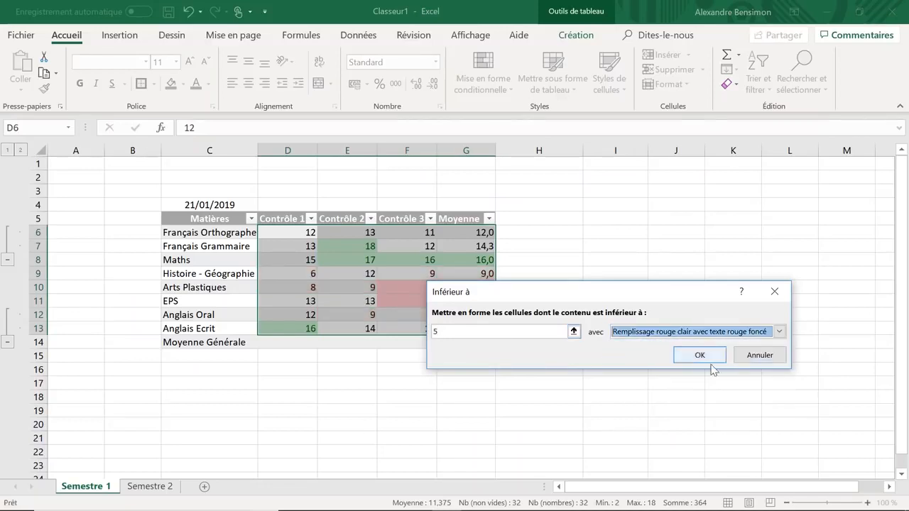
{"action": "left_click", "coordinate": [699, 355]}
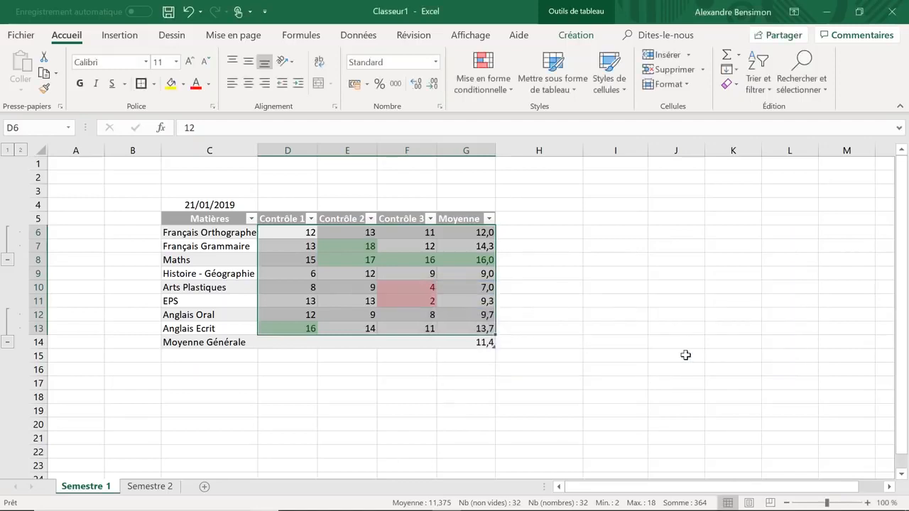
{"action": "left_click", "coordinate": [632, 317]}
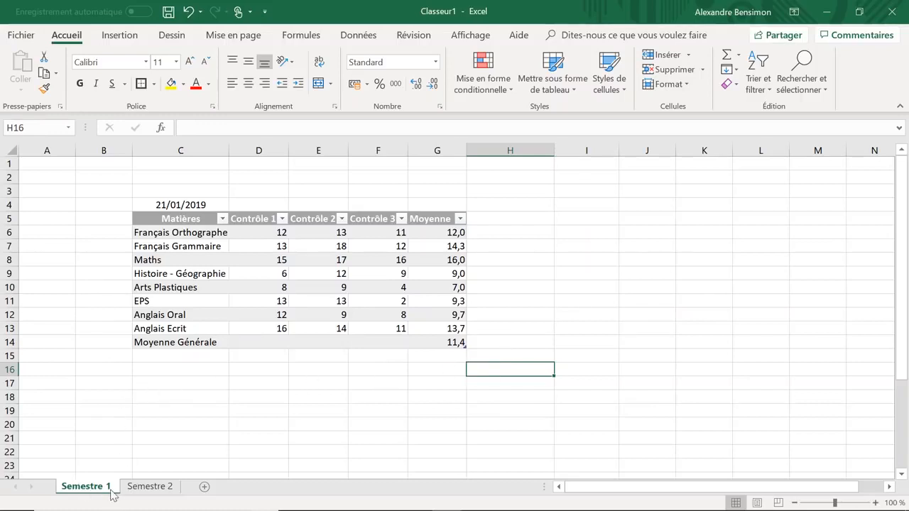
Copy the grade table range B3:H17 from the Semestre 1 sheet into the Semestre 2 sheet at B3.
{"action": "left_click", "coordinate": [152, 490]}
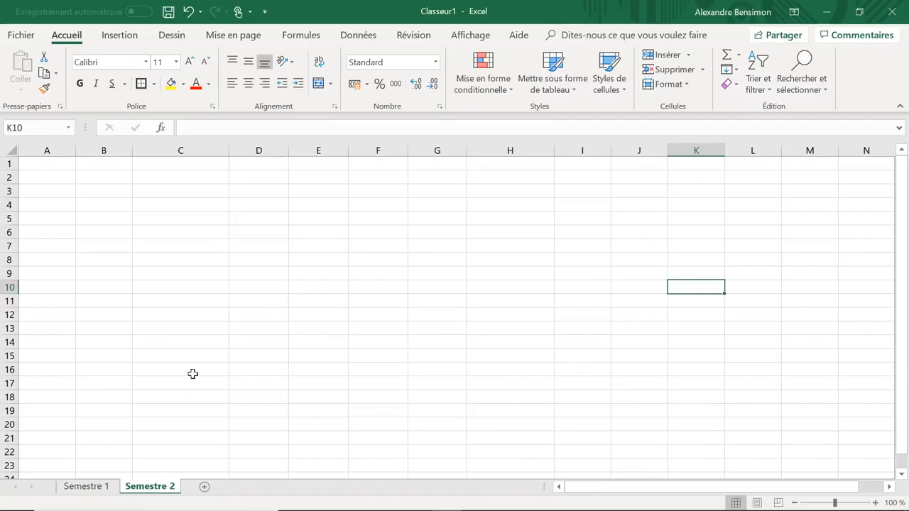
{"action": "left_click", "coordinate": [99, 488]}
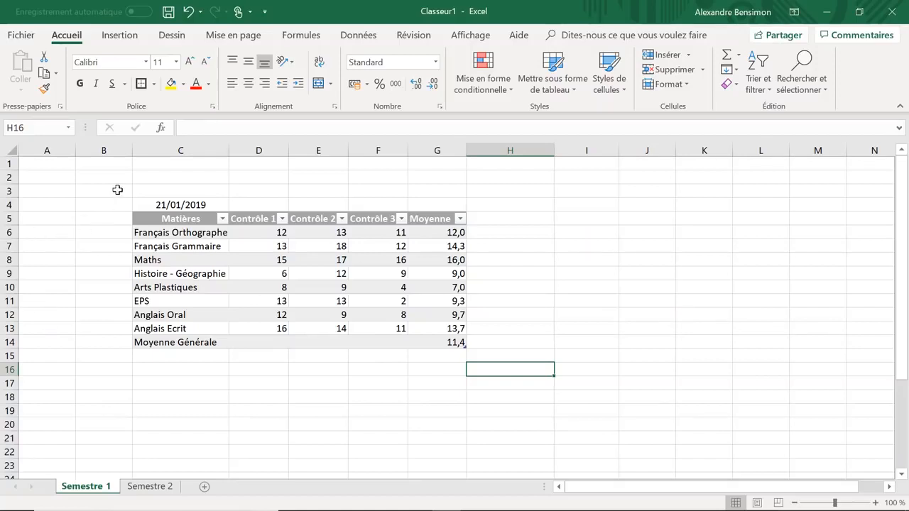
{"action": "left_click_drag", "start_coordinate": [117, 189], "coordinate": [534, 381]}
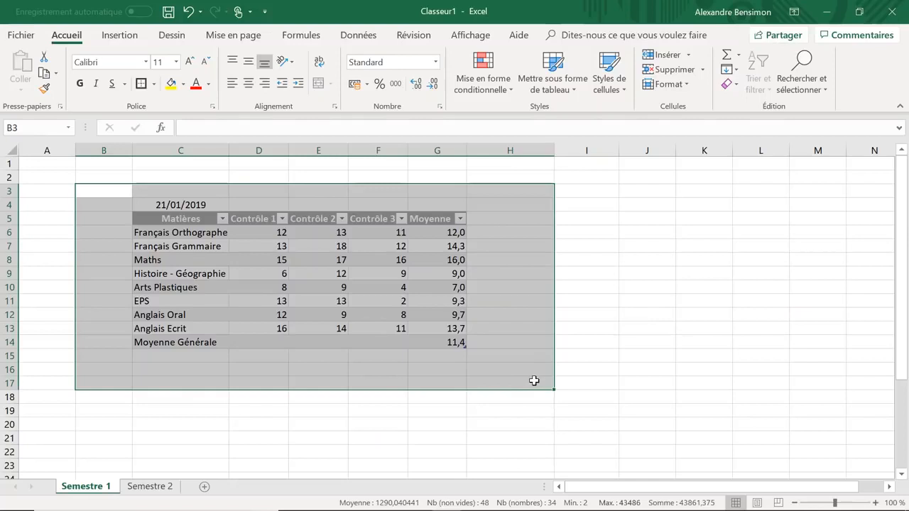
{"action": "key", "text": "ctrl+c"}
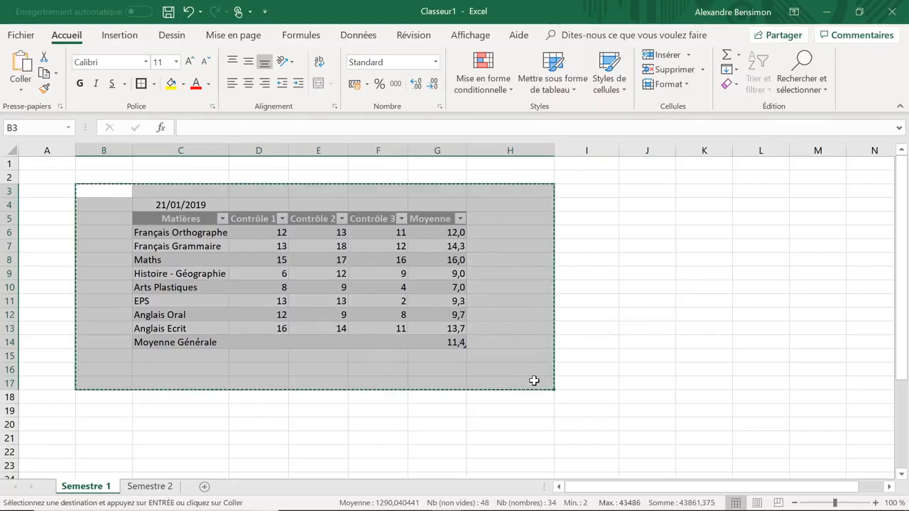
{"action": "left_click", "coordinate": [141, 490]}
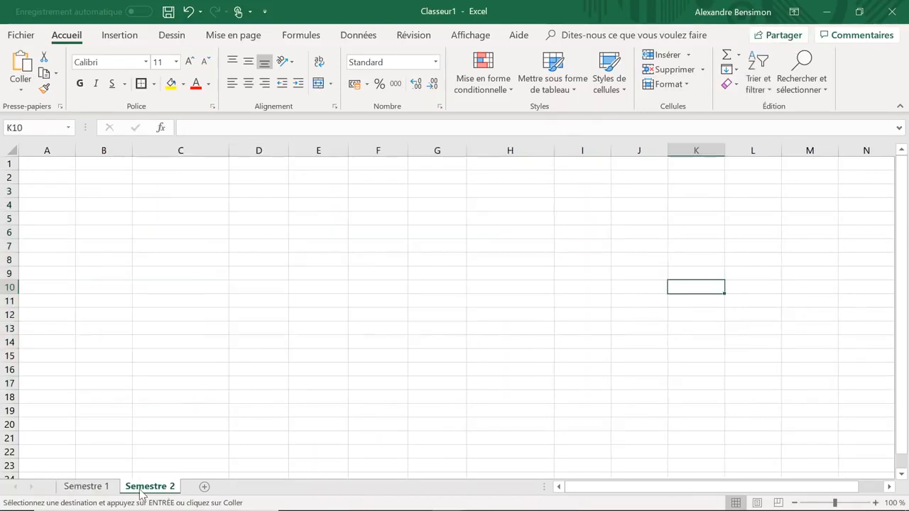
{"action": "left_click", "coordinate": [118, 193]}
{"action": "key", "text": "ctrl+v"}
{"action": "left_click", "coordinate": [524, 351]}
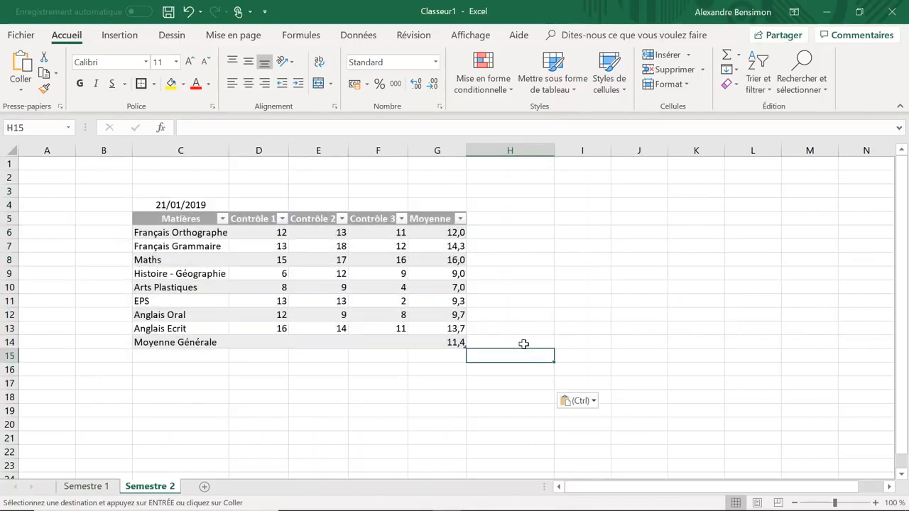
Replace the copied grades in D6:F13 of Semestre 2 with new ones and check the average formulas in G6, G7 and G14.
{"action": "left_click", "coordinate": [270, 237]}
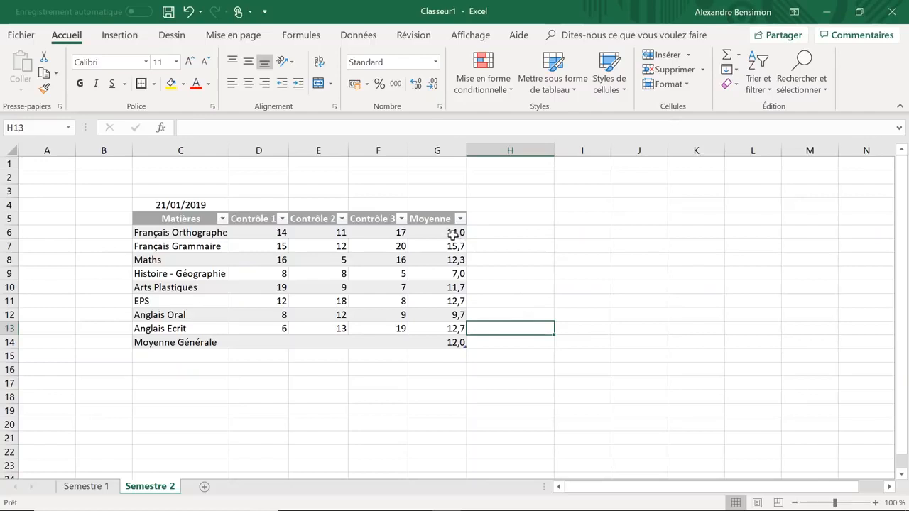
{"action": "left_click", "coordinate": [449, 233]}
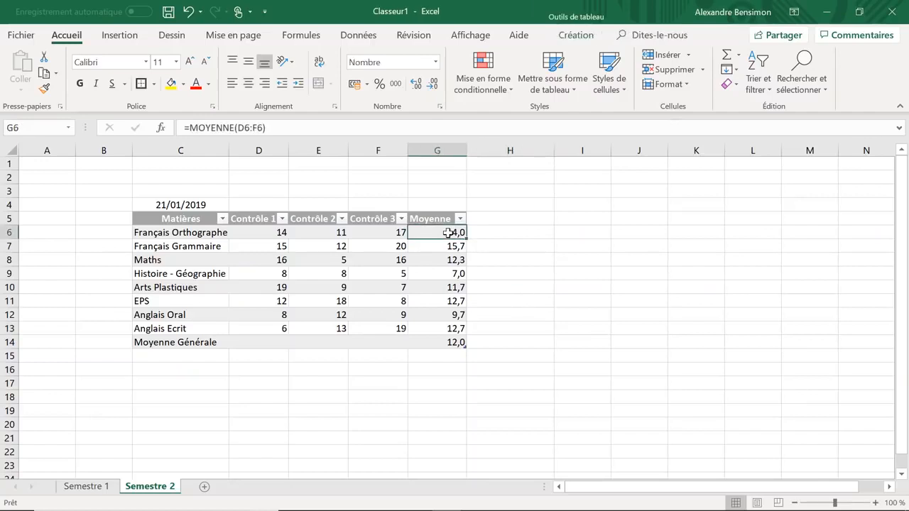
{"action": "left_click", "coordinate": [451, 246]}
{"action": "left_click", "coordinate": [452, 342]}
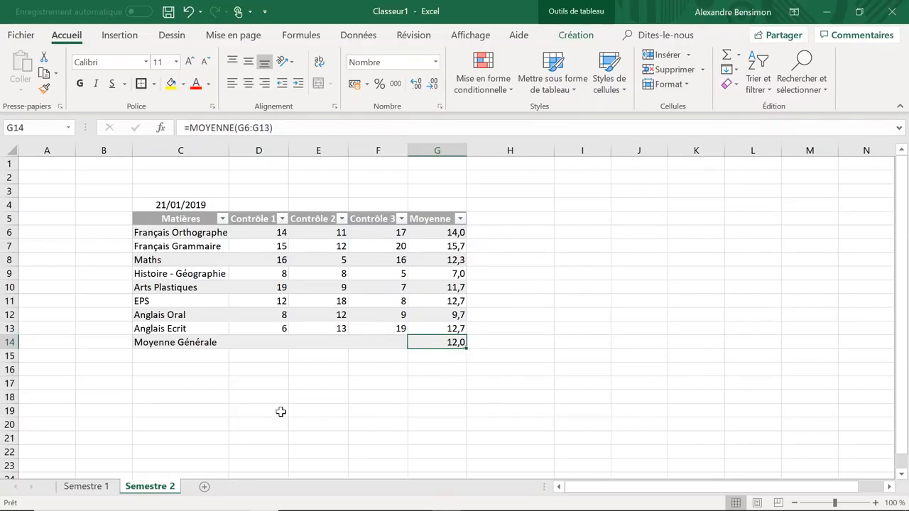
{"action": "left_click", "coordinate": [85, 487]}
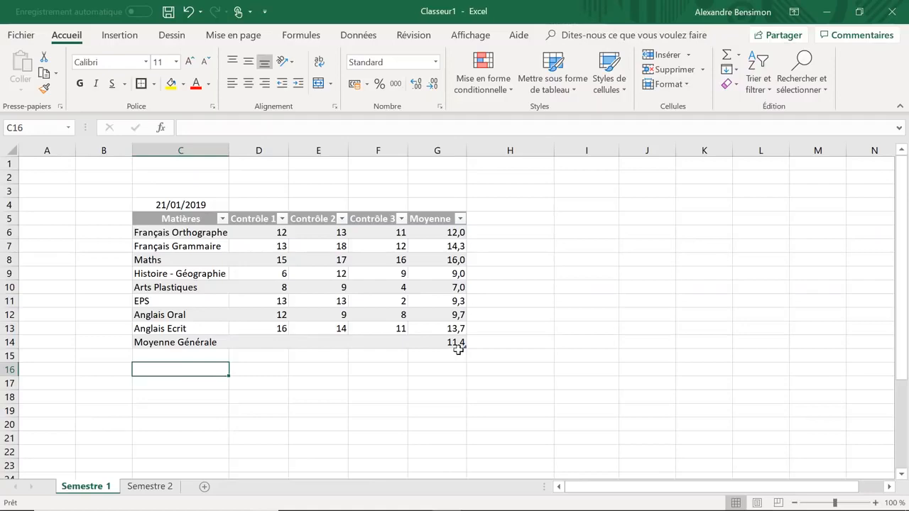